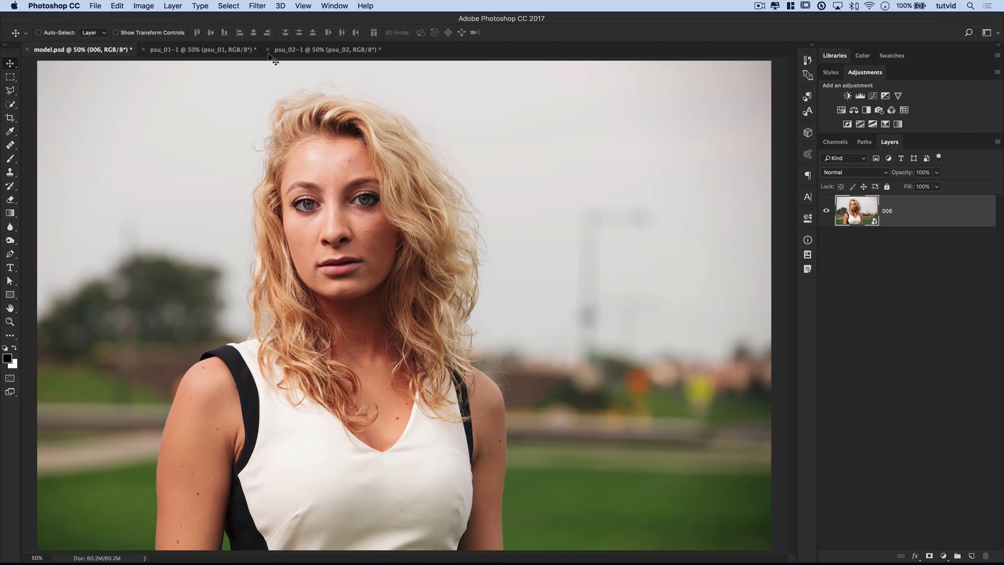
- Select the healing tools group in the toolbar to start retouching model.psd
{"action": "left_click", "coordinate": [13, 145]}
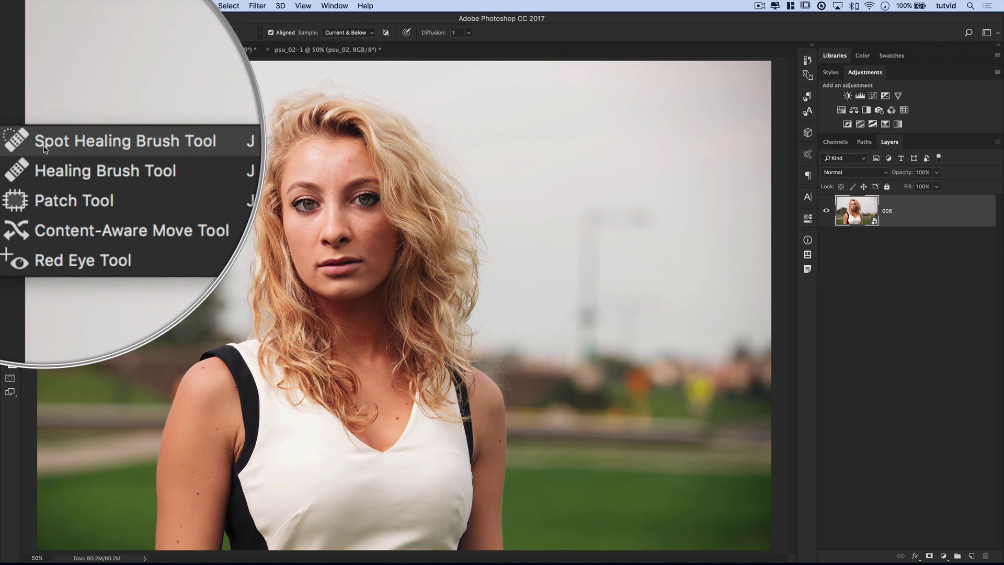
- Choose the Spot Healing Brush and add a new empty layer named 'blemishes'
{"action": "left_click", "coordinate": [44, 147]}
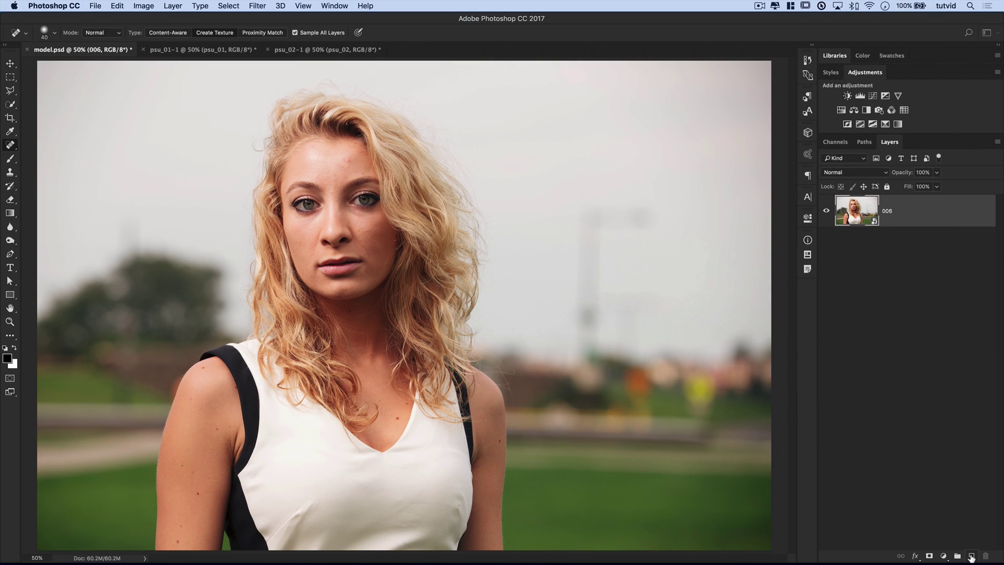
{"action": "left_click", "coordinate": [969, 553]}
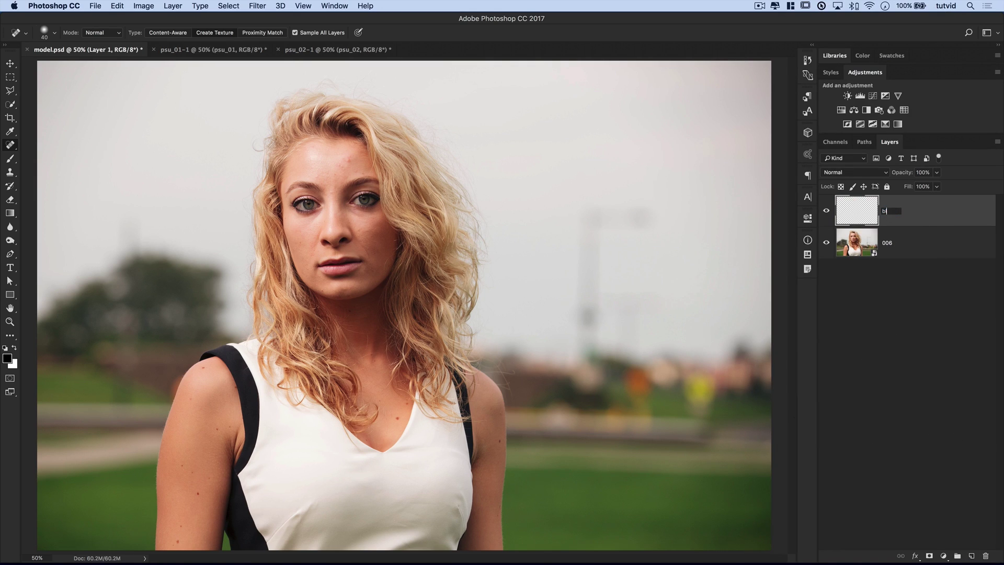
{"action": "type", "text": "blemishes"}
{"action": "key", "text": "Return"}
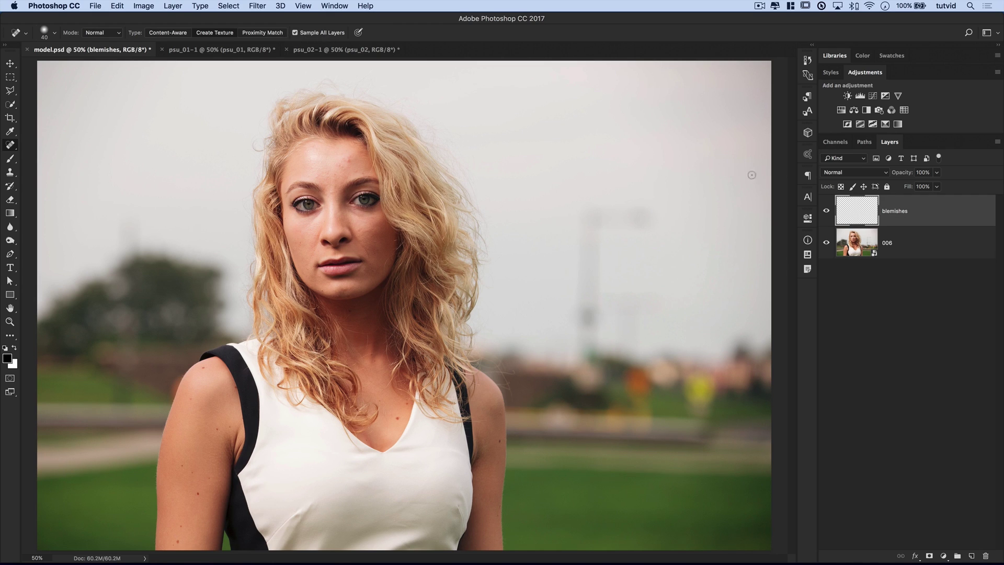
- Try healing on layer 006, dismiss the rasterize warning, and reselect the blemishes layer
{"action": "left_click", "coordinate": [853, 242]}
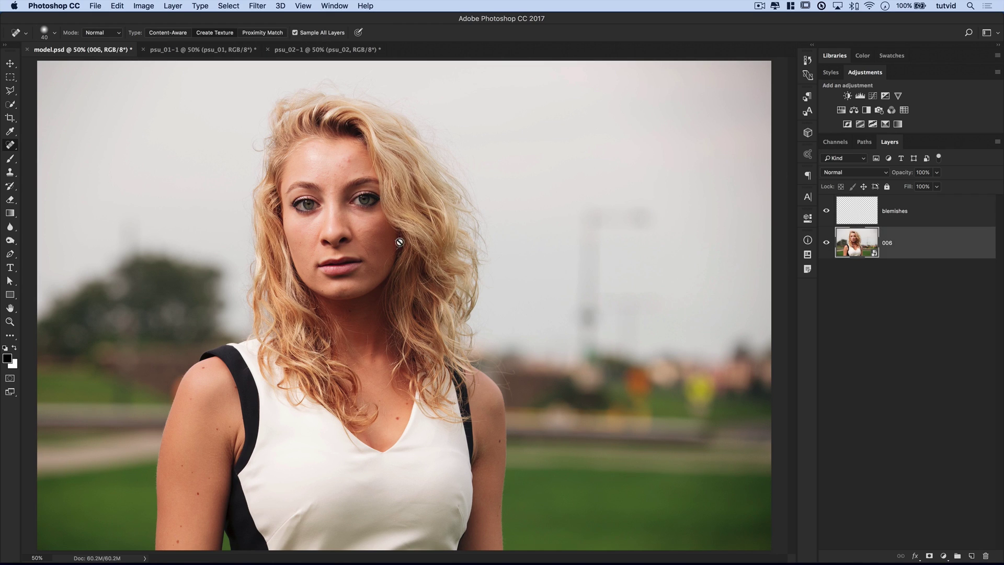
{"action": "left_click", "coordinate": [368, 225]}
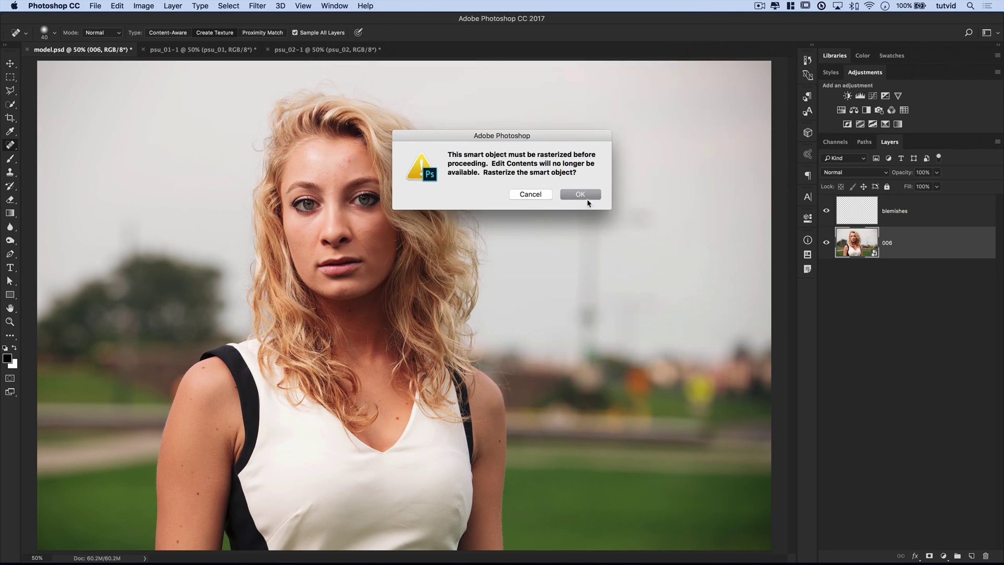
{"action": "left_click", "coordinate": [538, 197]}
{"action": "left_click", "coordinate": [898, 206]}
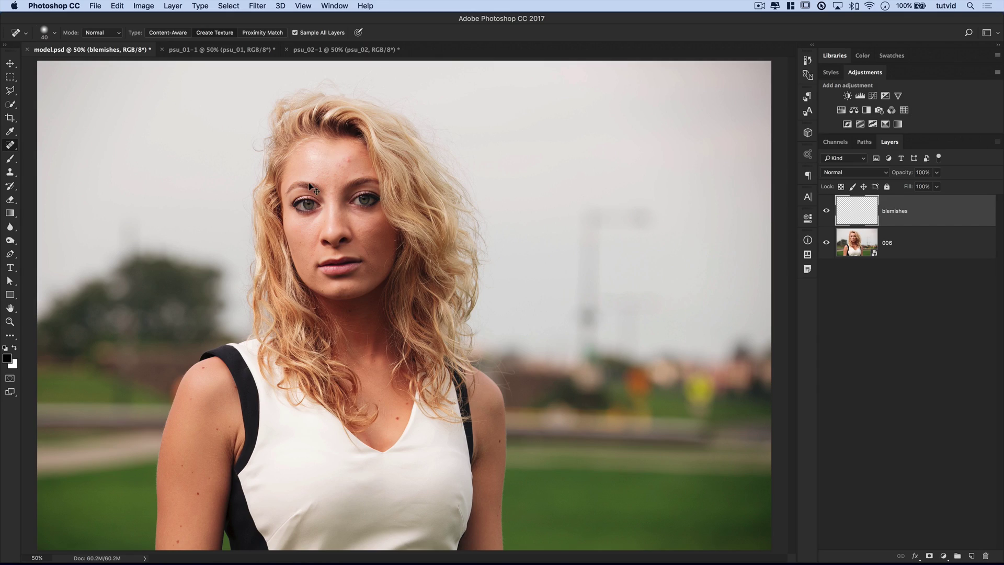
- Zoom to 200% and heal the blemishes on the central forehead and near the left brow
{"action": "key", "text": "super+plus"}
{"action": "key", "text": "super+plus"}
{"action": "scroll", "coordinate": [443, 264], "scroll_direction": "up", "scroll_amount": 10}
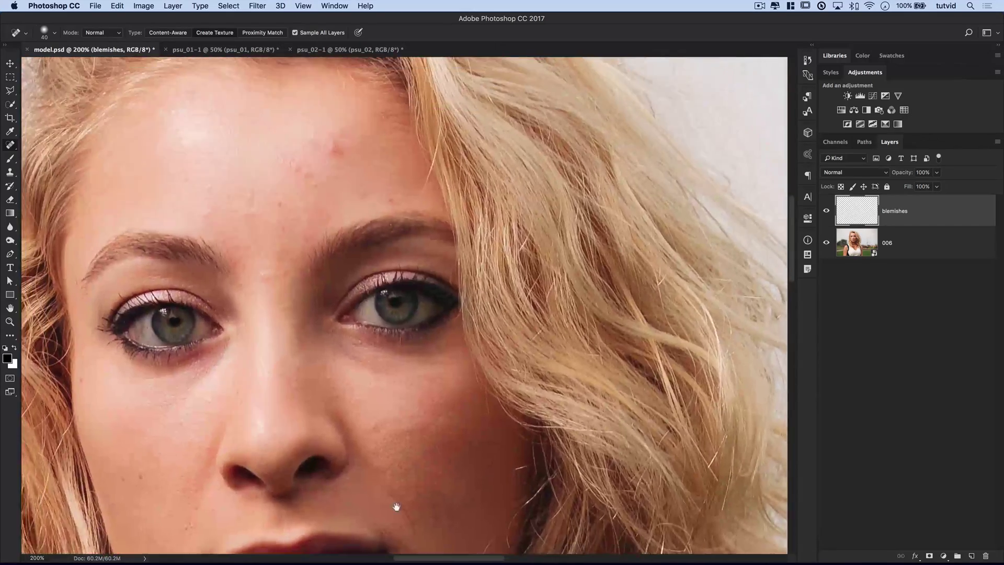
{"action": "left_click", "coordinate": [421, 205]}
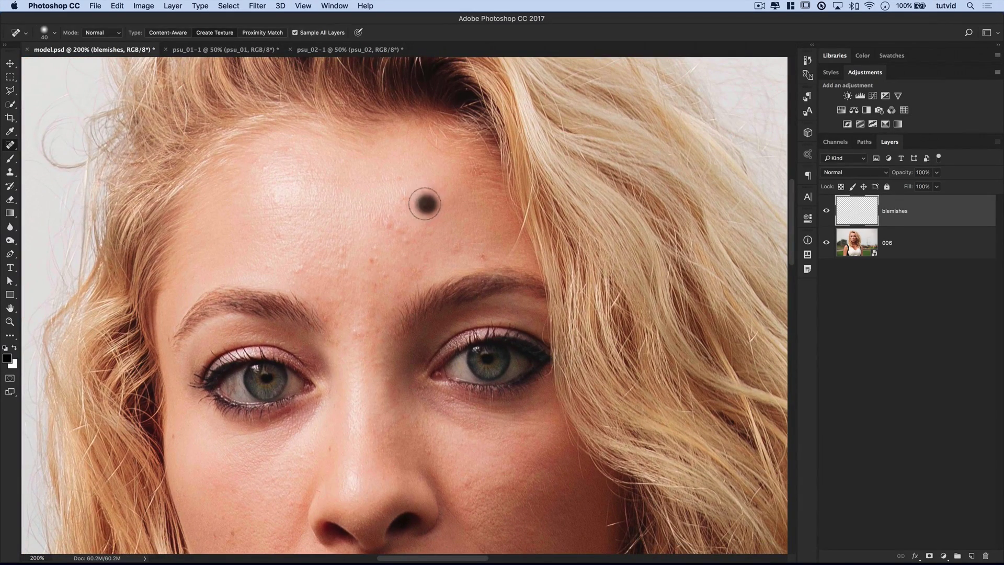
{"action": "left_click", "coordinate": [426, 189]}
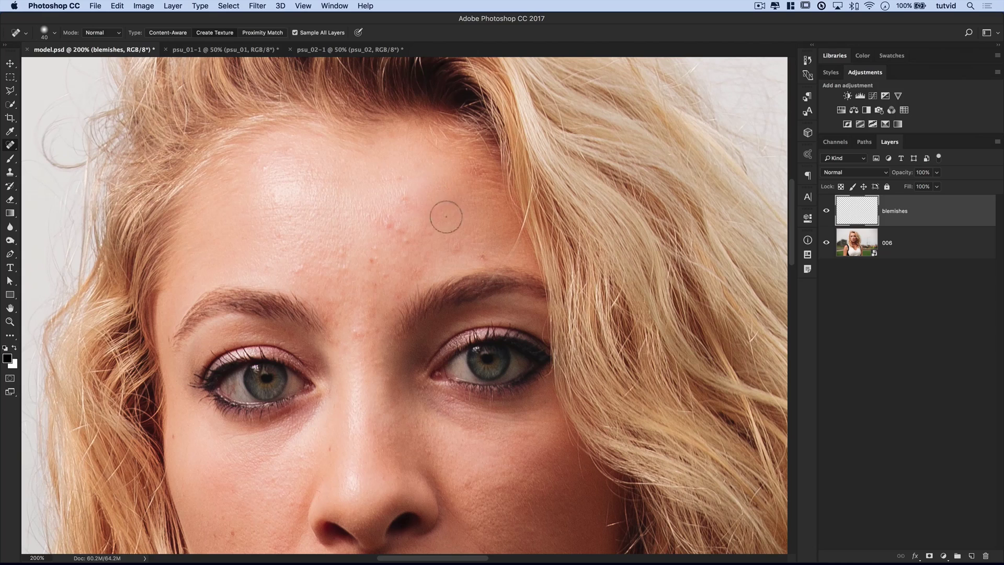
{"action": "left_click", "coordinate": [457, 247]}
{"action": "left_click", "coordinate": [480, 255]}
{"action": "left_click", "coordinate": [405, 198]}
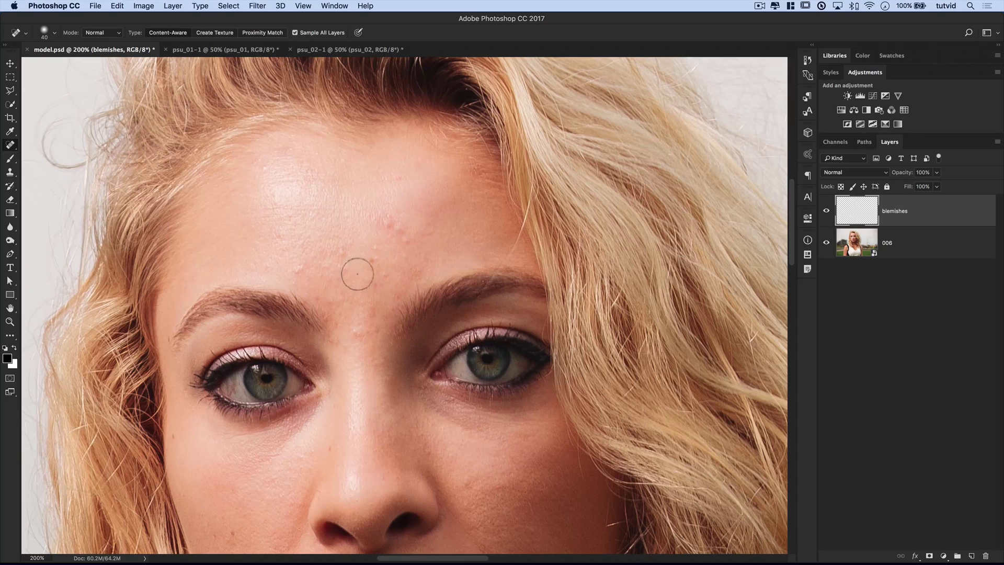
{"action": "left_click_drag", "start_coordinate": [293, 268], "coordinate": [305, 268]}
{"action": "left_click", "coordinate": [337, 267]}
{"action": "left_click", "coordinate": [342, 249]}
{"action": "left_click", "coordinate": [374, 254]}
- Heal the remaining spots above the right brow, left forehead and hairline, then zoom out to 66.7%
{"action": "left_click", "coordinate": [414, 271]}
{"action": "left_click", "coordinate": [382, 223]}
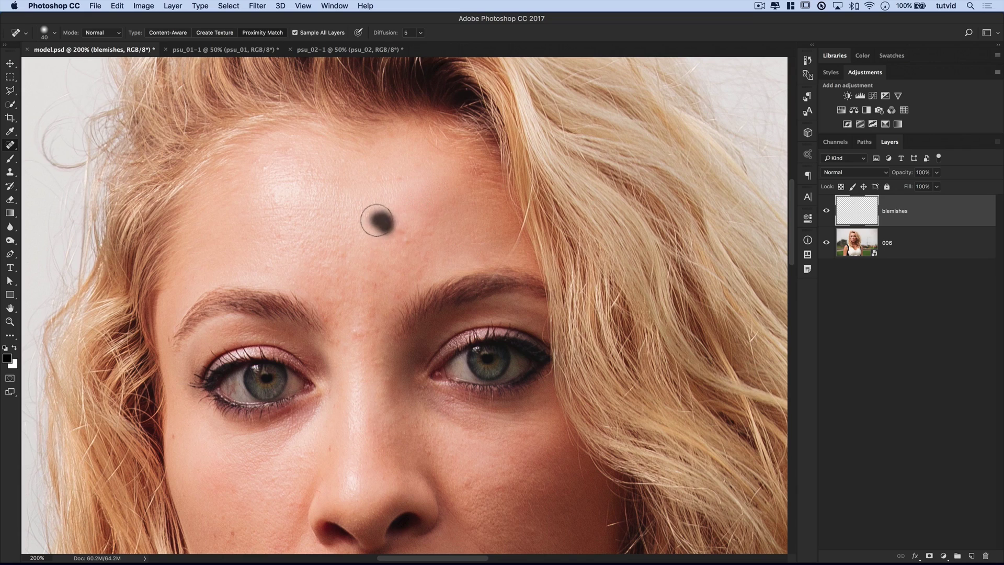
{"action": "left_click", "coordinate": [396, 222]}
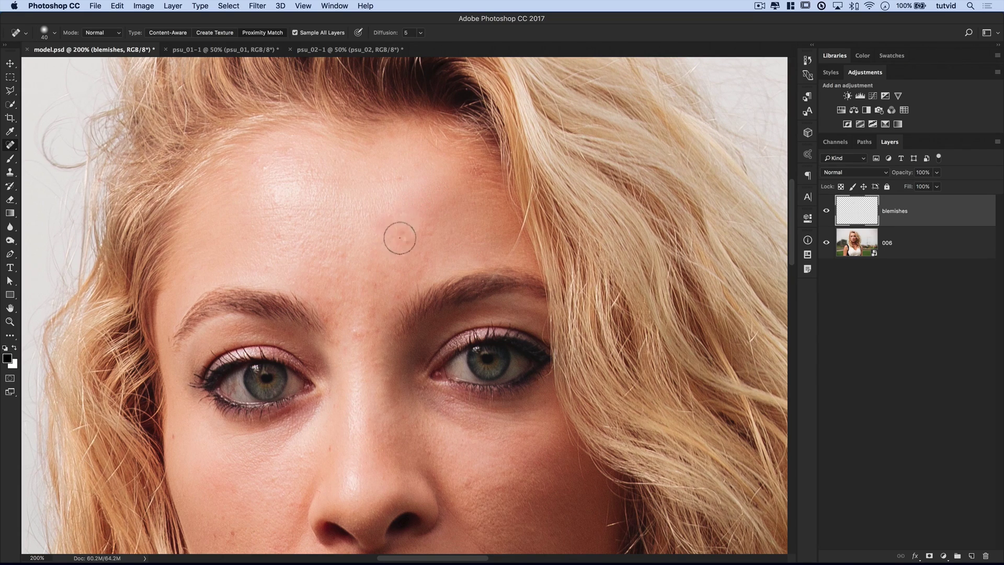
{"action": "left_click", "coordinate": [399, 237]}
{"action": "left_click", "coordinate": [289, 150]}
{"action": "left_click", "coordinate": [265, 169]}
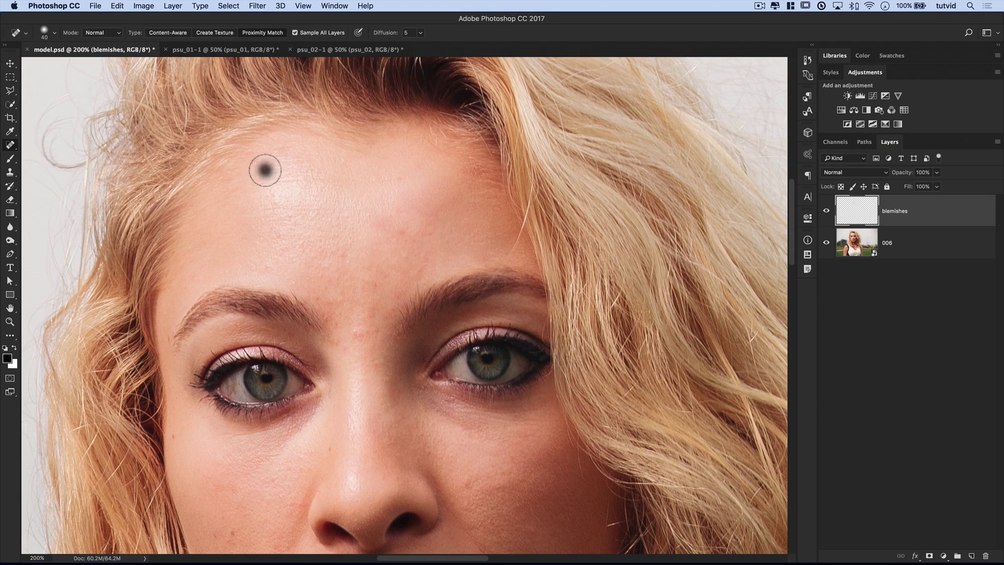
{"action": "left_click", "coordinate": [257, 160]}
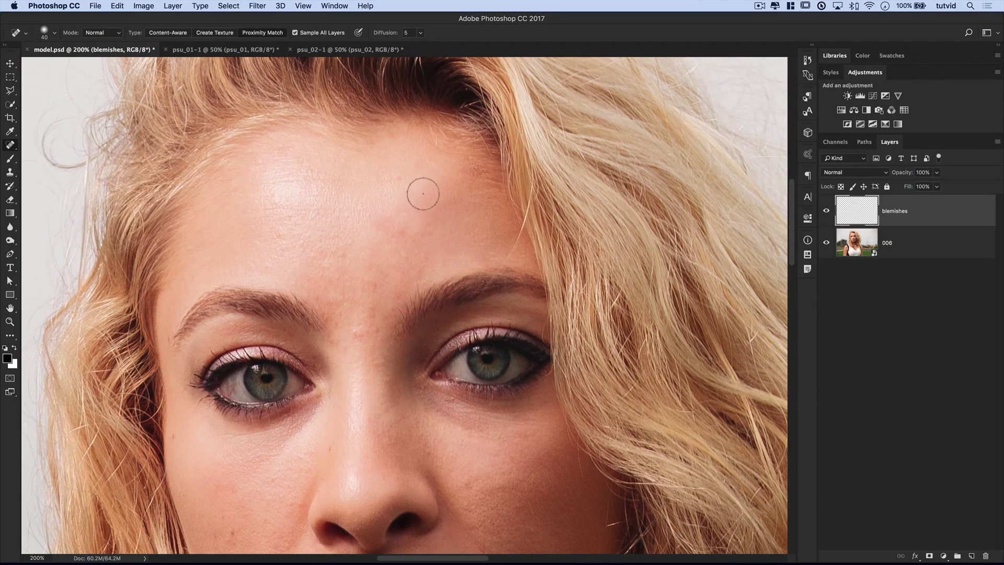
{"action": "left_click", "coordinate": [404, 179]}
{"action": "left_click", "coordinate": [471, 168]}
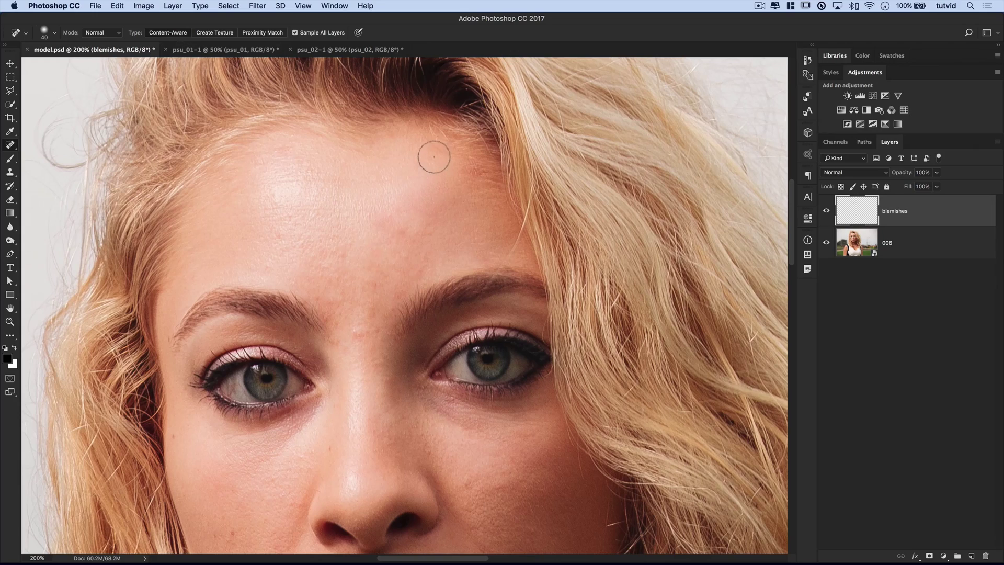
{"action": "left_click_drag", "start_coordinate": [314, 314], "coordinate": [303, 103]}
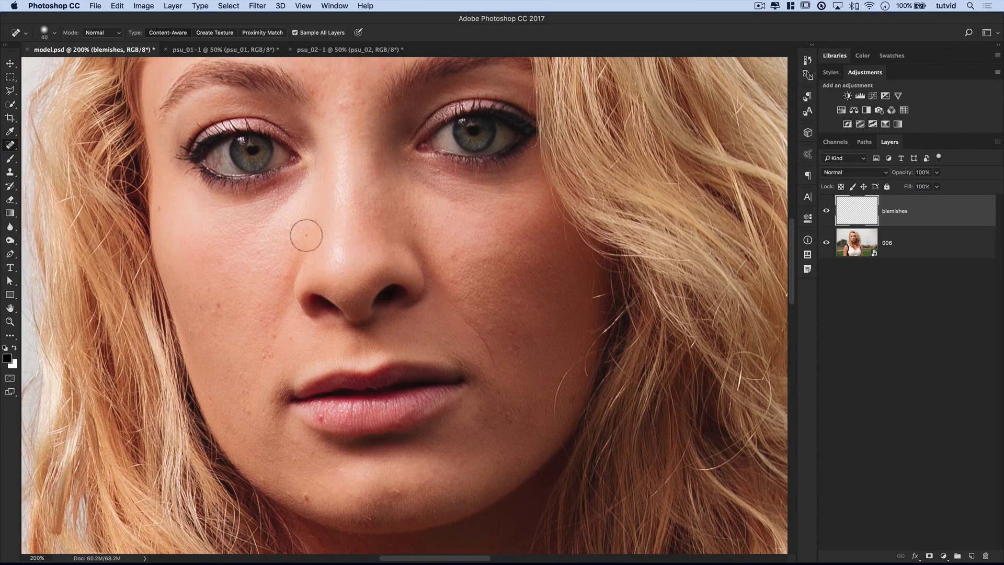
{"action": "key", "text": "super+minus"}
{"action": "key", "text": "super+minus"}
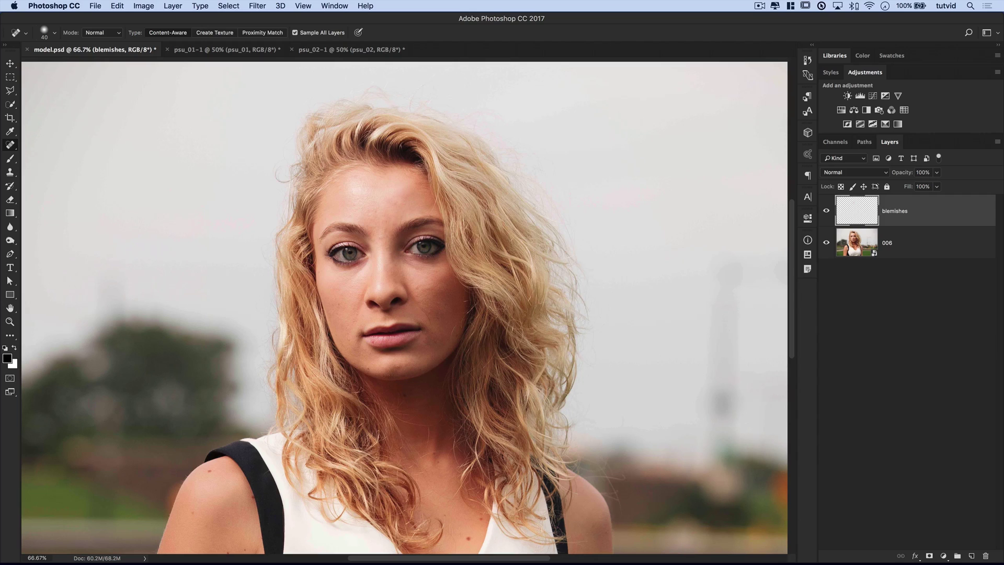
{"action": "scroll", "coordinate": [375, 256], "scroll_direction": "down", "scroll_amount": 3}
{"action": "scroll", "coordinate": [361, 168], "scroll_direction": "up", "scroll_amount": 1}
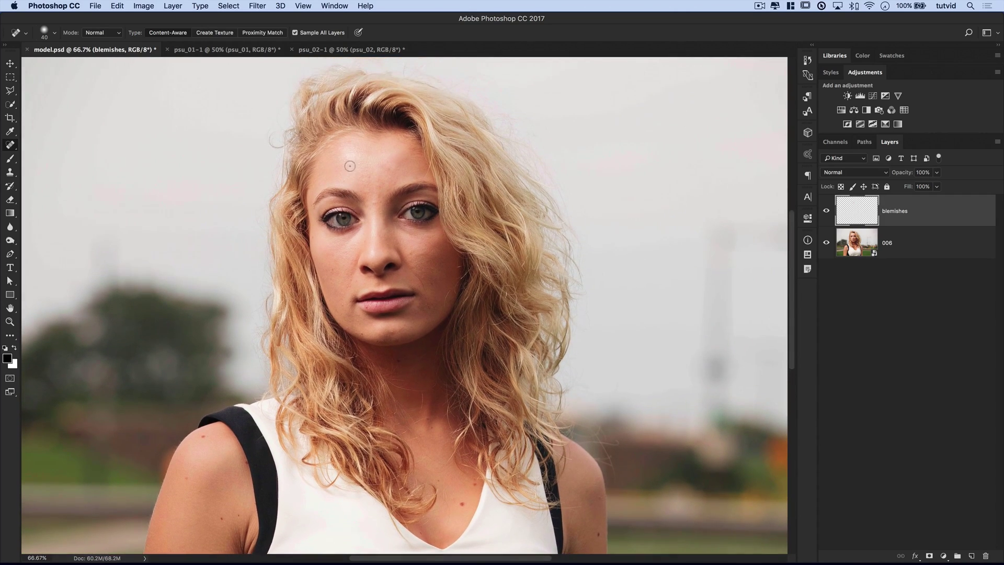
- Switch to the psu_02 stadium photo, zoom to 400% on the billboard antenna, and choose the Healing Brush
{"action": "key", "text": "ctrl+shift+Tab"}
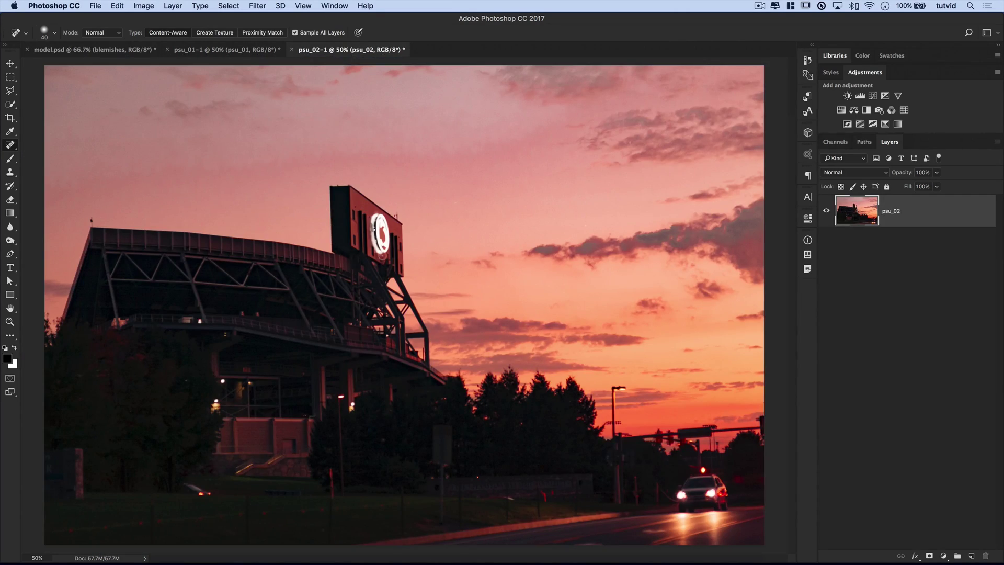
{"action": "key", "text": "z"}
{"action": "left_click", "coordinate": [94, 224]}
{"action": "left_click_drag", "start_coordinate": [93, 222], "coordinate": [107, 215]}
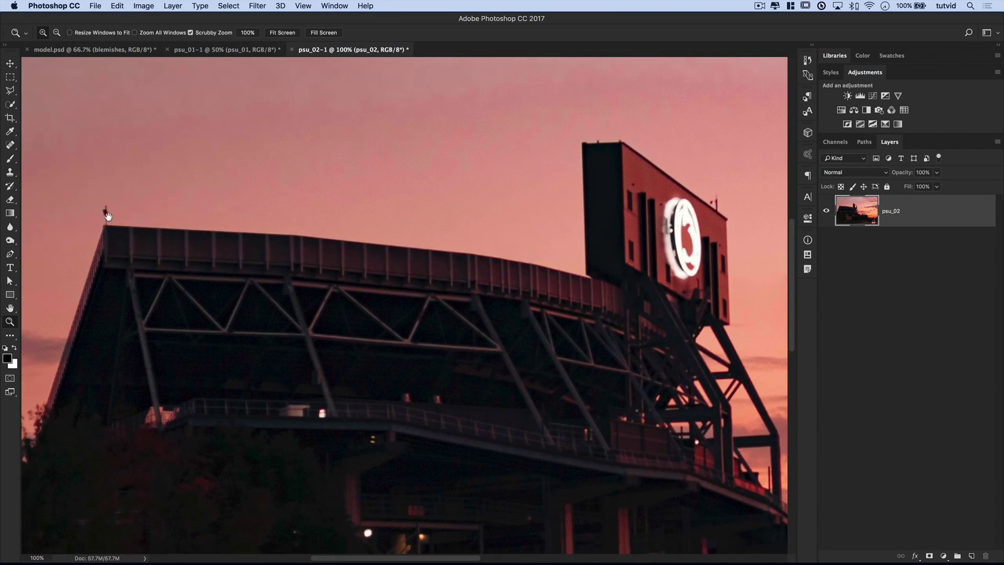
{"action": "scroll", "coordinate": [594, 286], "scroll_direction": "right", "scroll_amount": 5}
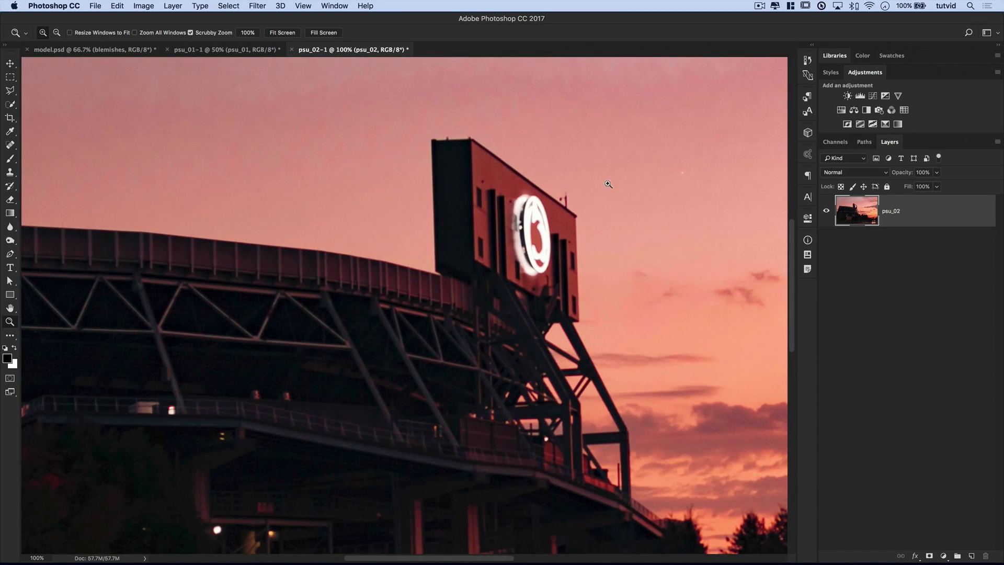
{"action": "left_click_drag", "start_coordinate": [570, 208], "coordinate": [441, 287]}
{"action": "left_click_drag", "start_coordinate": [11, 144], "coordinate": [59, 155]}
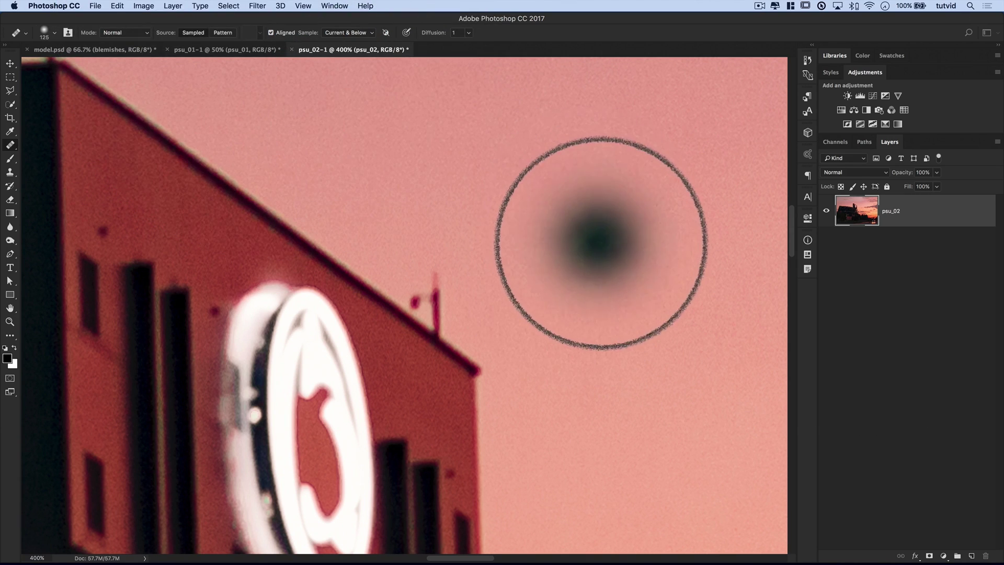
{"action": "key", "text": "alt"}
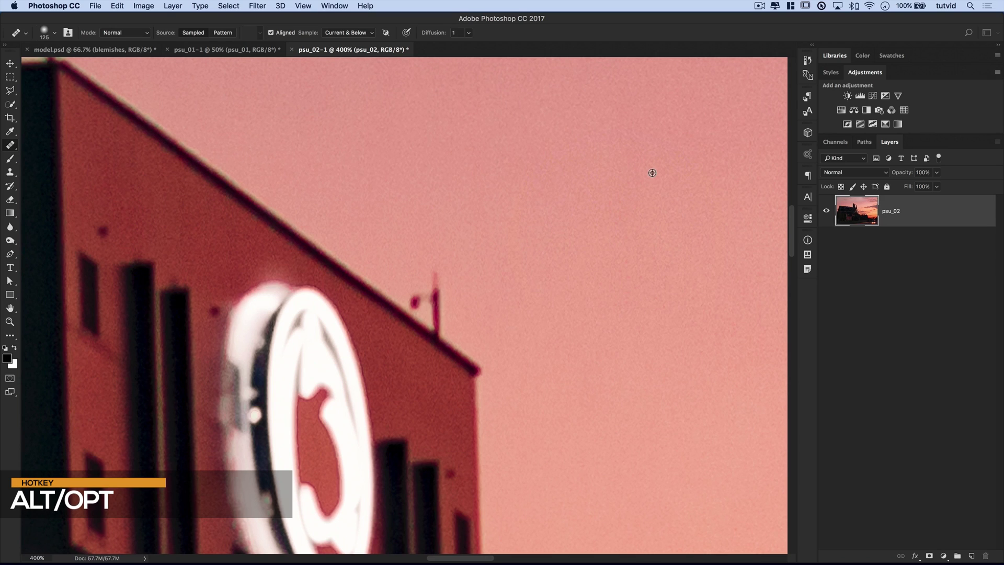
- Sample clean sky, shrink the brush to 14 px, and paint over the antenna
{"action": "left_click", "coordinate": [592, 180], "text": "alt"}
{"action": "key", "text": "alt"}
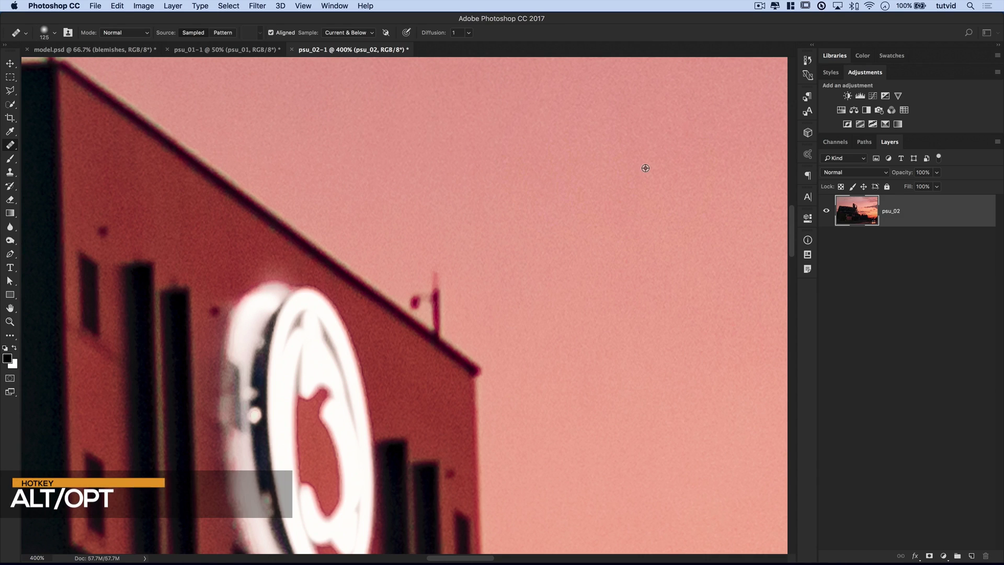
{"action": "right_click", "coordinate": [510, 208]}
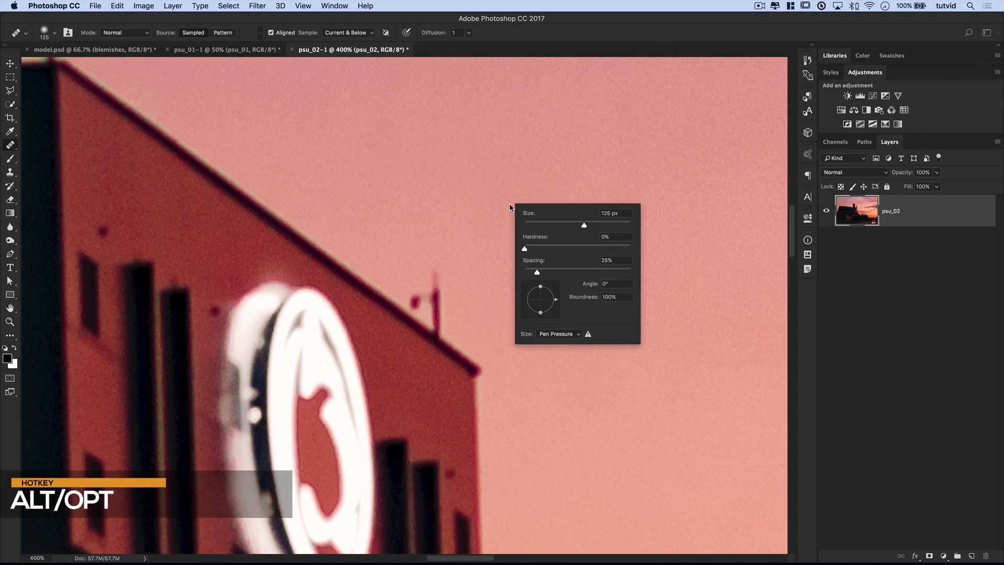
{"action": "left_click_drag", "start_coordinate": [575, 227], "coordinate": [539, 228]}
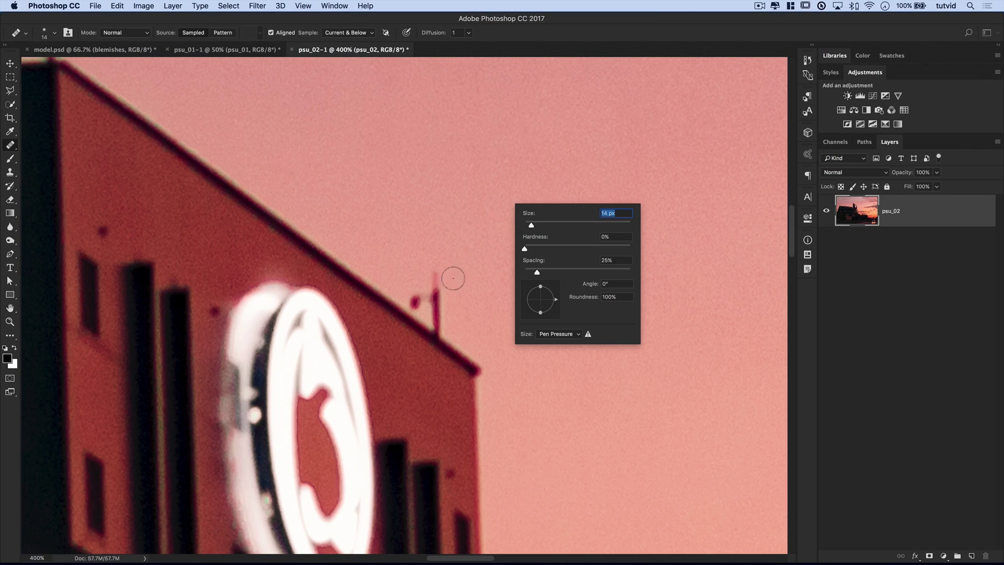
{"action": "key", "text": "Return"}
{"action": "mouse_move", "coordinate": [443, 273]}
{"action": "left_mouse_down"}
{"action": "mouse_move", "coordinate": [441, 304]}
{"action": "mouse_move", "coordinate": [409, 303]}
{"action": "mouse_move", "coordinate": [443, 315]}
{"action": "mouse_move", "coordinate": [437, 329]}
{"action": "mouse_move", "coordinate": [426, 322]}
{"action": "mouse_move", "coordinate": [452, 332]}
{"action": "mouse_move", "coordinate": [434, 300]}
{"action": "left_mouse_up"}
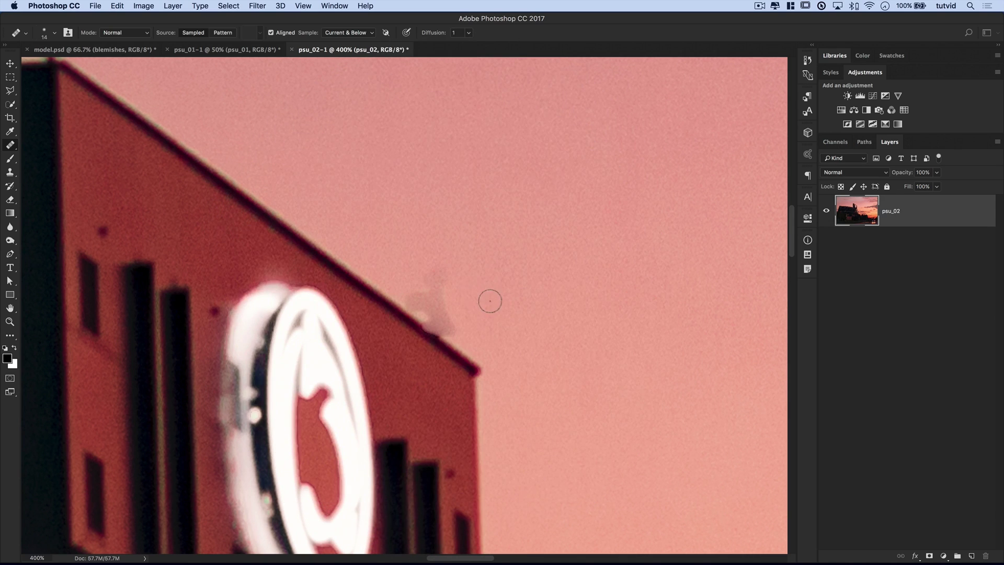
- Redo the antenna heal with a 30 px brush and Diffusion set to 1
{"action": "key", "text": "super+z"}
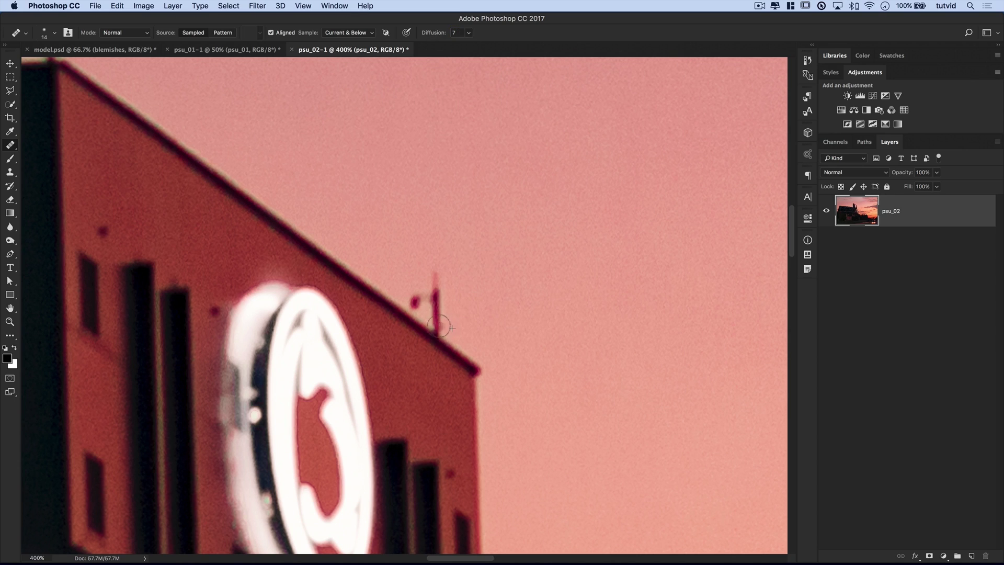
{"action": "left_click_drag", "start_coordinate": [439, 314], "coordinate": [435, 291]}
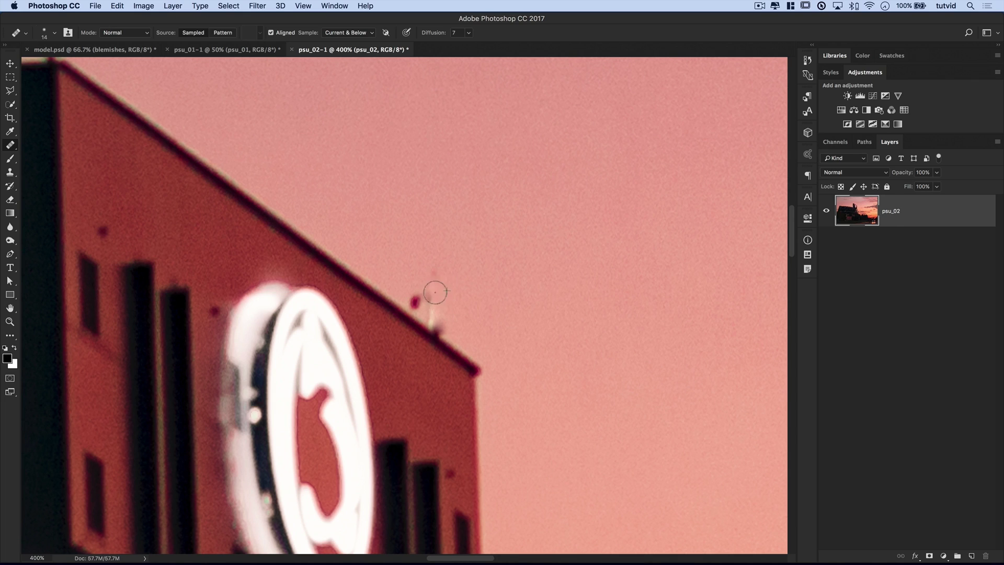
{"action": "key", "text": "super+alt+z"}
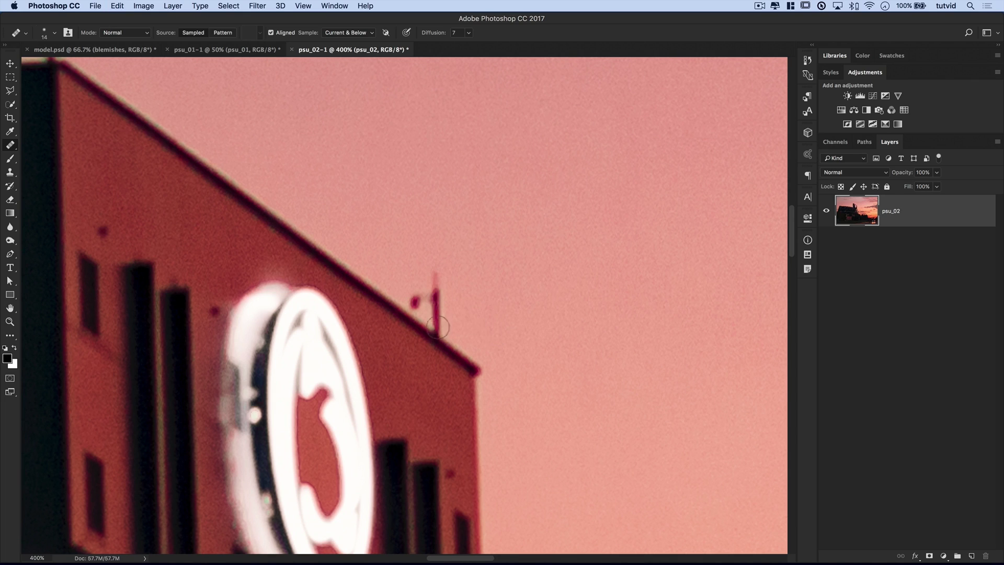
{"action": "left_click_drag", "start_coordinate": [436, 313], "coordinate": [433, 270]}
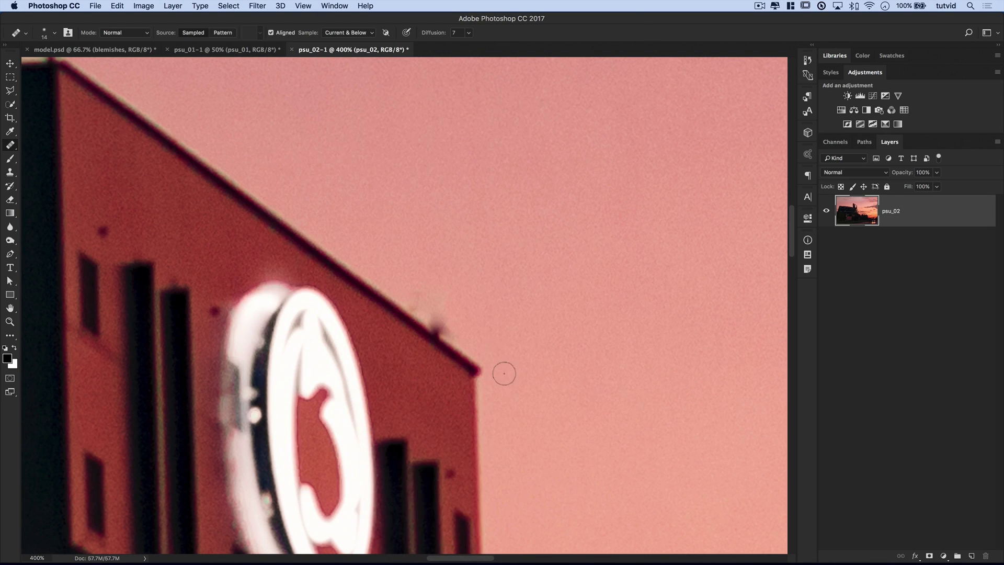
{"action": "key", "text": "super+z"}
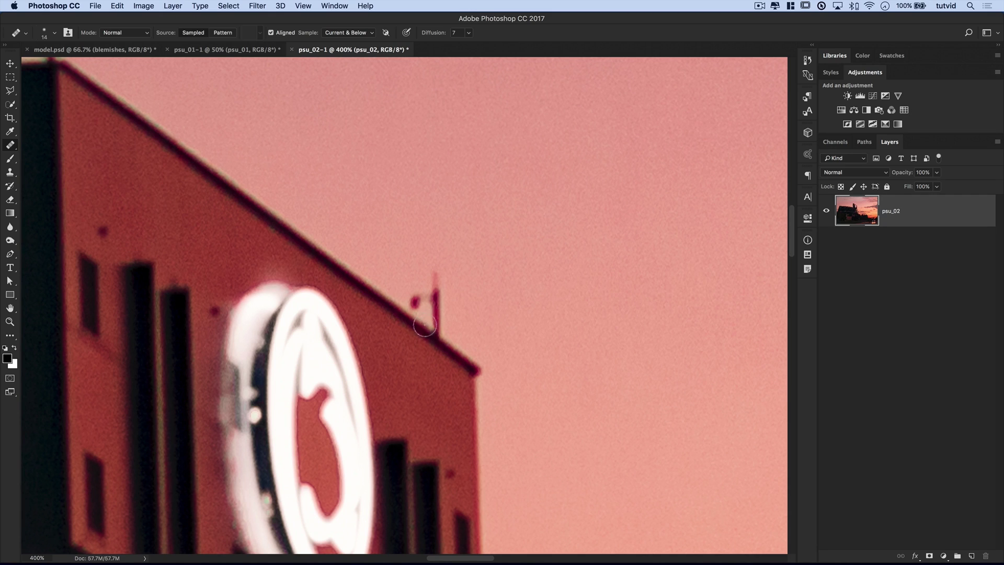
{"action": "key", "text": "bracketright"}
{"action": "key", "text": "bracketright"}
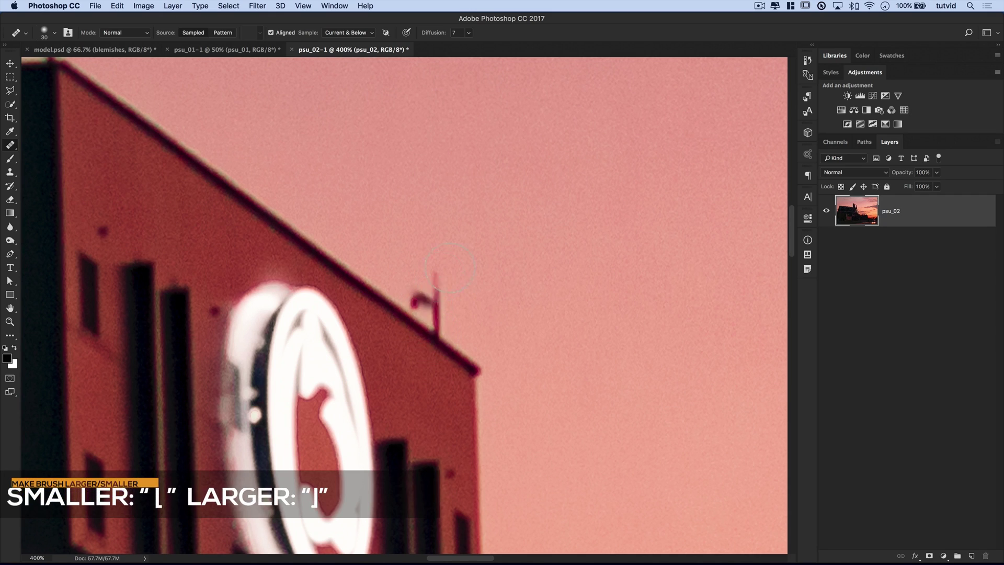
{"action": "mouse_move", "coordinate": [449, 268]}
{"action": "left_mouse_down"}
{"action": "mouse_move", "coordinate": [478, 268]}
{"action": "mouse_move", "coordinate": [437, 334]}
{"action": "mouse_move", "coordinate": [417, 308]}
{"action": "mouse_move", "coordinate": [418, 298]}
{"action": "mouse_move", "coordinate": [437, 282]}
{"action": "left_mouse_up"}
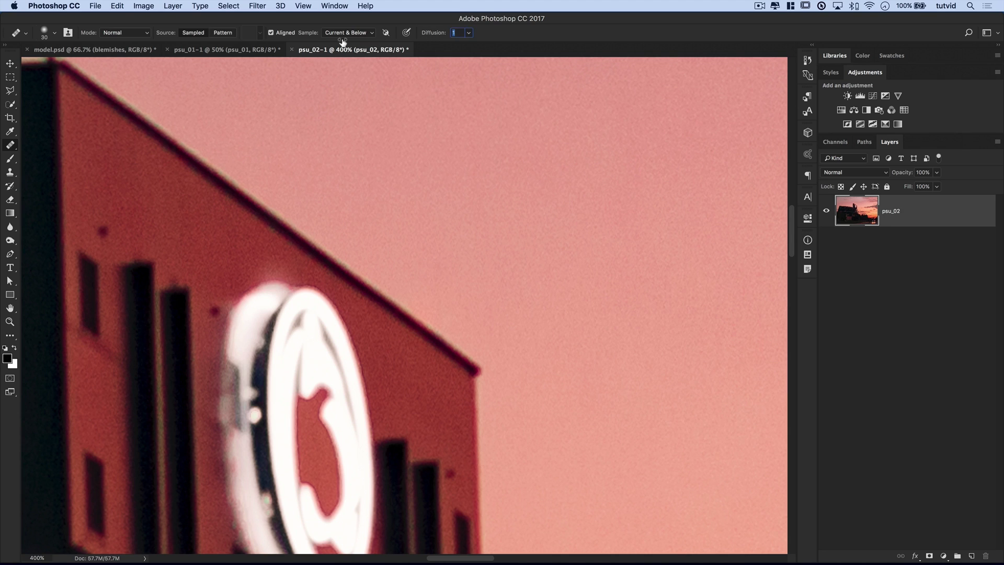
{"action": "key", "text": "Return"}
- Zoom the stadium photo out to 50% and switch to the psu_01 garden photo
{"action": "key", "text": "super+minus"}
{"action": "key", "text": "super+minus"}
{"action": "key", "text": "super+minus"}
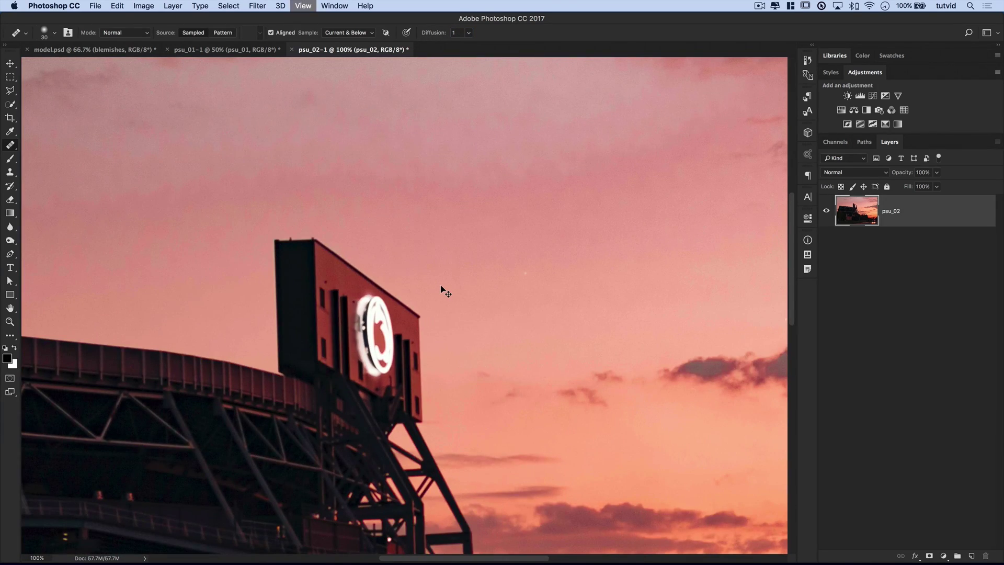
{"action": "key", "text": "super+minus"}
{"action": "left_click_drag", "start_coordinate": [400, 312], "coordinate": [480, 274]}
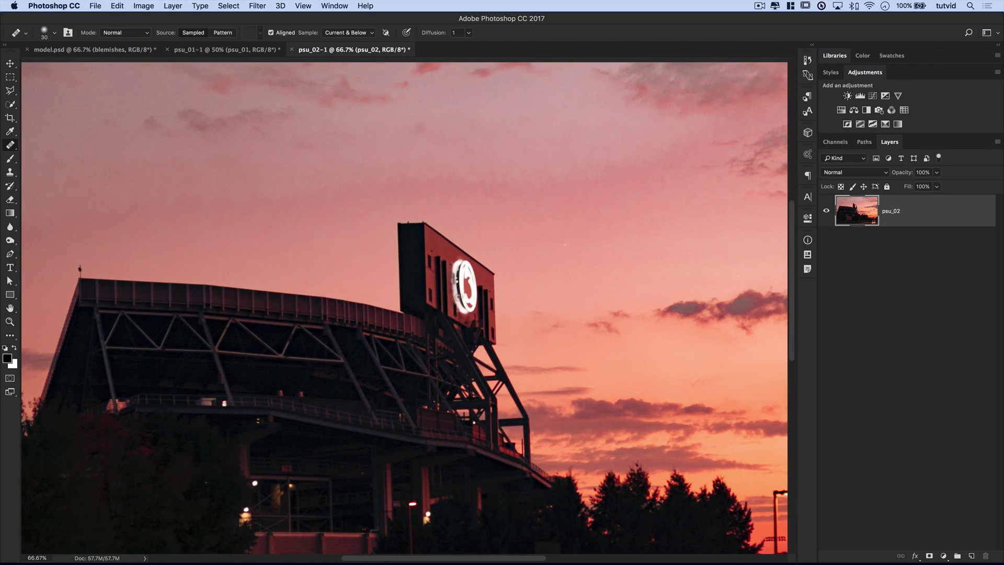
{"action": "key", "text": "super+minus"}
{"action": "left_click", "coordinate": [203, 51]}
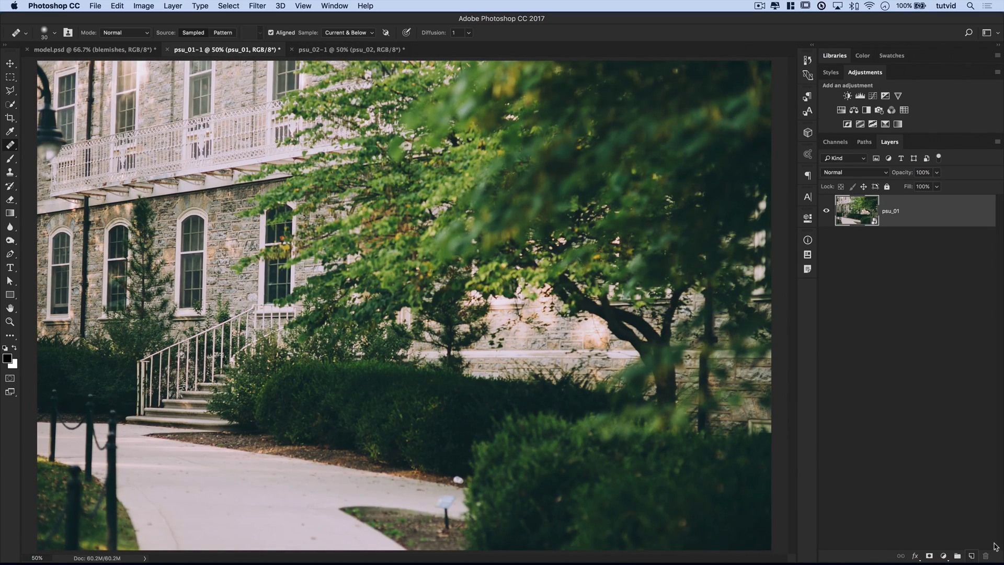
- Add a new empty layer, zoom on the white rock, and choose the Healing Brush with Diffusion 7
{"action": "left_click", "coordinate": [972, 556]}
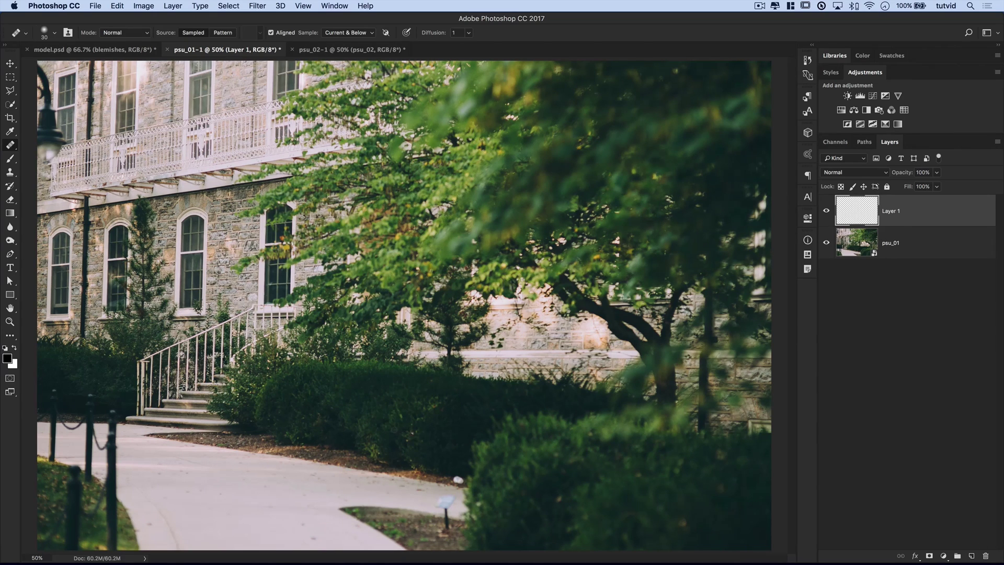
{"action": "key", "text": "z"}
{"action": "left_click_drag", "start_coordinate": [460, 475], "coordinate": [460, 475]}
{"action": "left_click_drag", "start_coordinate": [460, 411], "coordinate": [383, 369]}
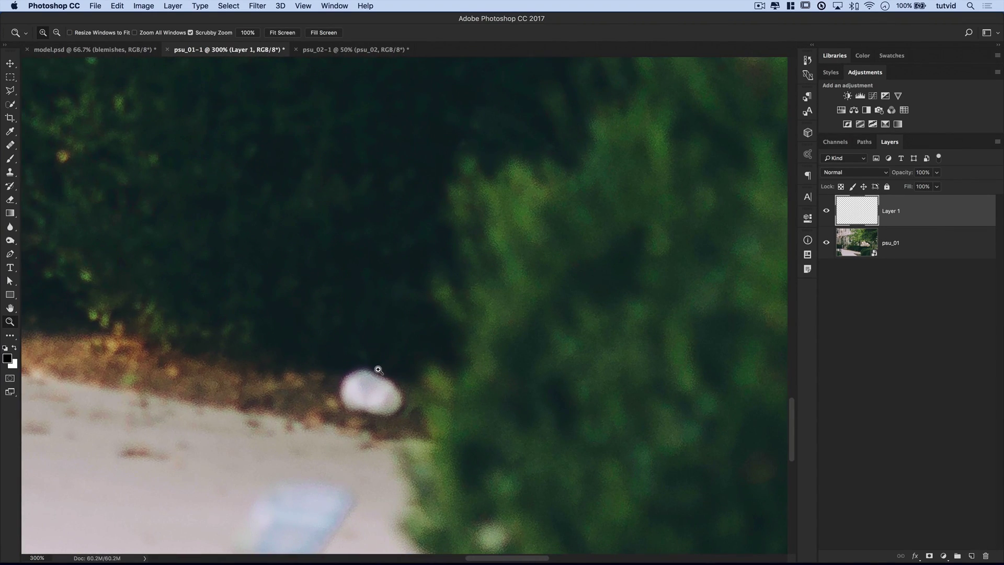
{"action": "left_click", "coordinate": [9, 145]}
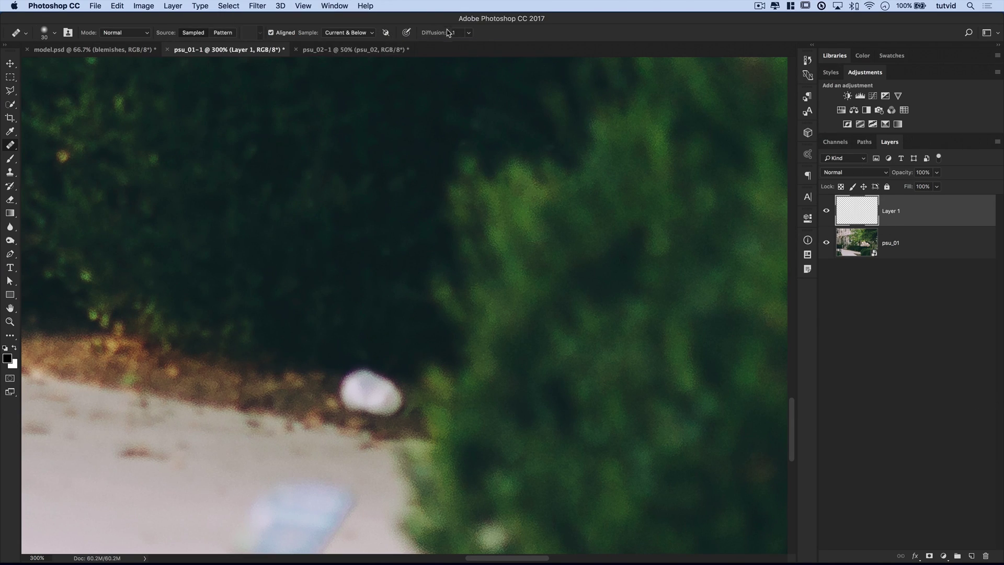
{"action": "key", "text": "Return"}
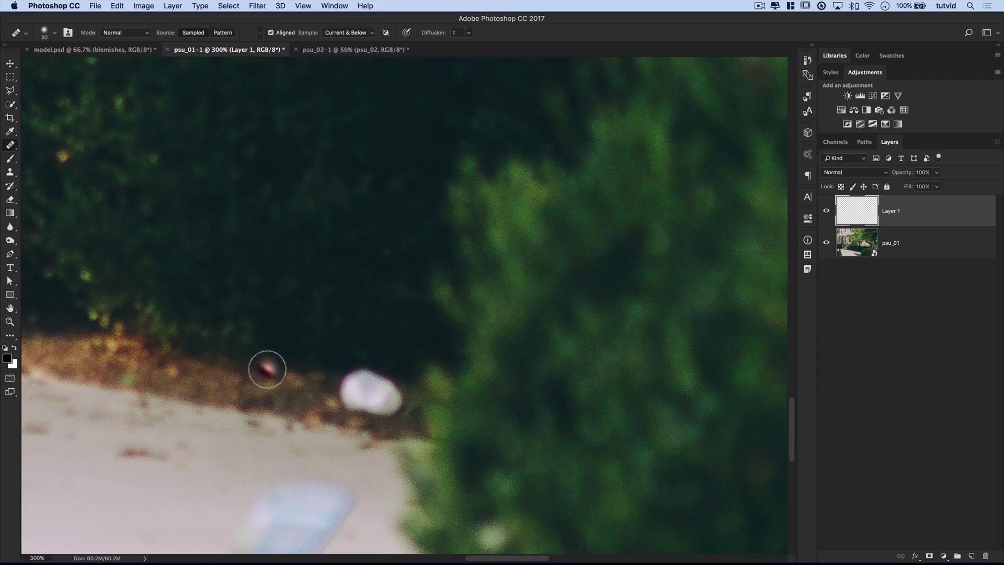
- Sample clean ground and paint out the white rock with a 45 px brush
{"action": "key", "text": "alt"}
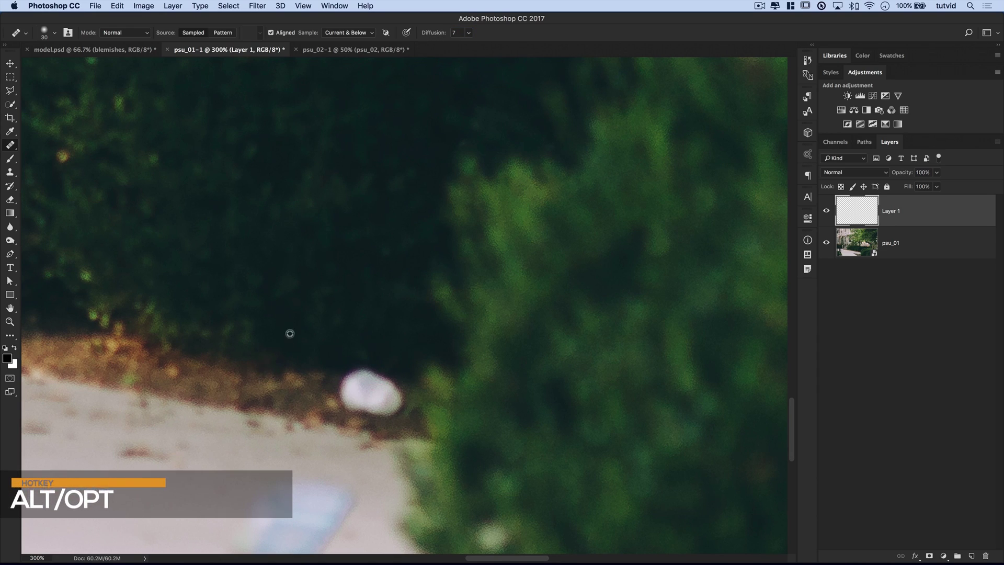
{"action": "left_click", "coordinate": [257, 391], "text": "alt"}
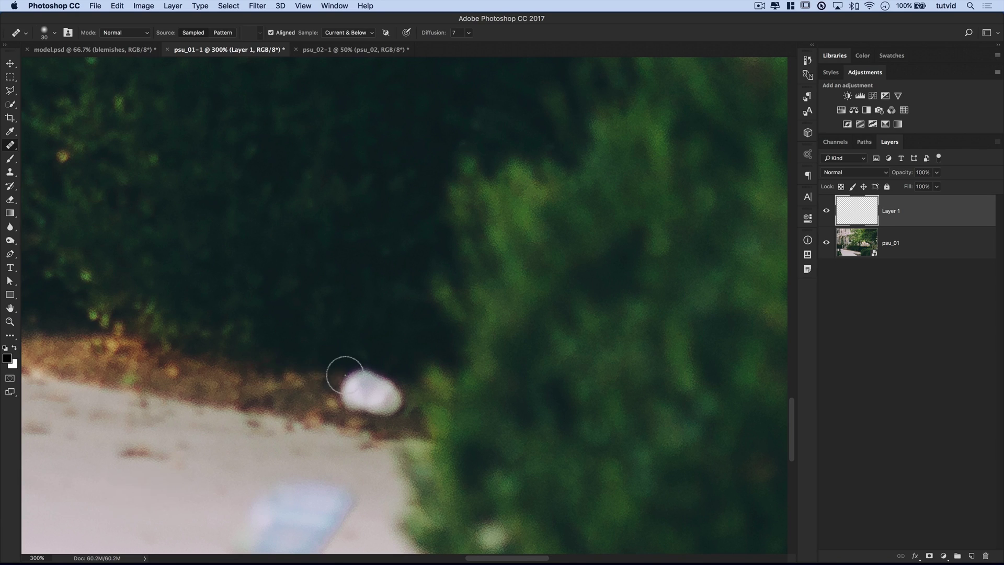
{"action": "key", "text": "bracketright"}
{"action": "key", "text": "bracketright"}
{"action": "key", "text": "bracketright"}
{"action": "mouse_move", "coordinate": [343, 377]}
{"action": "left_mouse_down"}
{"action": "mouse_move", "coordinate": [387, 375]}
{"action": "mouse_move", "coordinate": [345, 386]}
{"action": "mouse_move", "coordinate": [370, 399]}
{"action": "mouse_move", "coordinate": [394, 395]}
{"action": "mouse_move", "coordinate": [382, 412]}
{"action": "mouse_move", "coordinate": [374, 385]}
{"action": "left_mouse_up"}
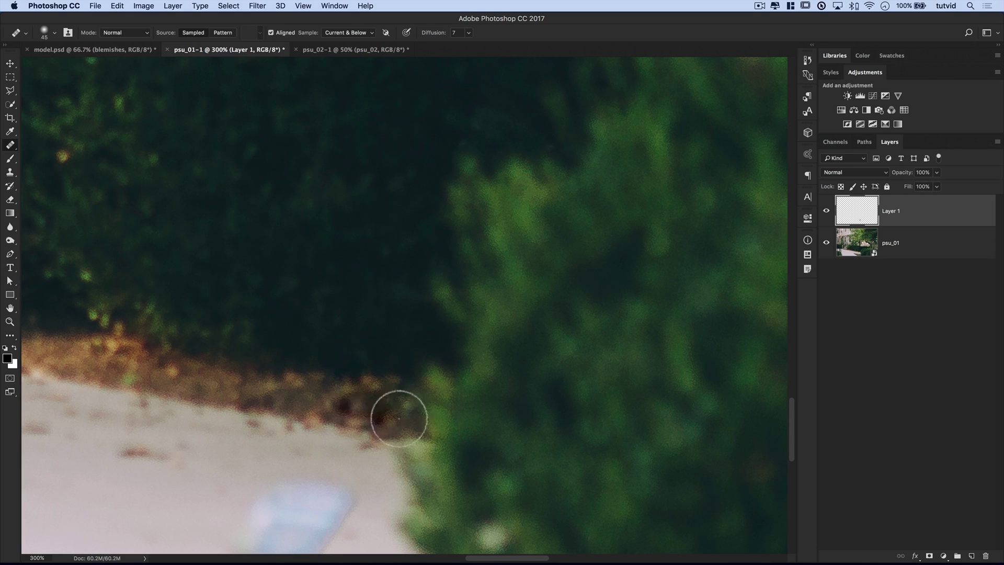
{"action": "mouse_move", "coordinate": [399, 418]}
{"action": "left_mouse_down"}
{"action": "mouse_move", "coordinate": [348, 436]}
{"action": "mouse_move", "coordinate": [317, 421]}
{"action": "mouse_move", "coordinate": [358, 423]}
{"action": "mouse_move", "coordinate": [357, 408]}
{"action": "mouse_move", "coordinate": [346, 407]}
{"action": "mouse_move", "coordinate": [397, 423]}
{"action": "mouse_move", "coordinate": [374, 400]}
{"action": "left_mouse_up"}
- Heal the leftover dark spots by the rock and hedge using Diffusion 5, then fit the photo on screen
{"action": "left_click", "coordinate": [259, 413], "text": "alt"}
{"action": "left_click", "coordinate": [462, 438]}
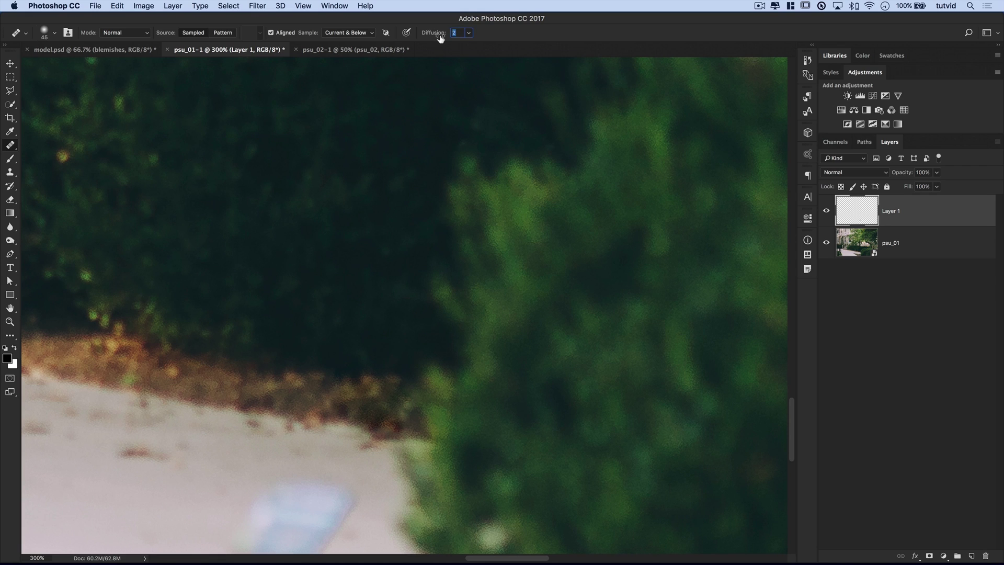
{"action": "type", "text": "5"}
{"action": "left_click", "coordinate": [304, 397], "text": "alt"}
{"action": "left_click", "coordinate": [372, 412]}
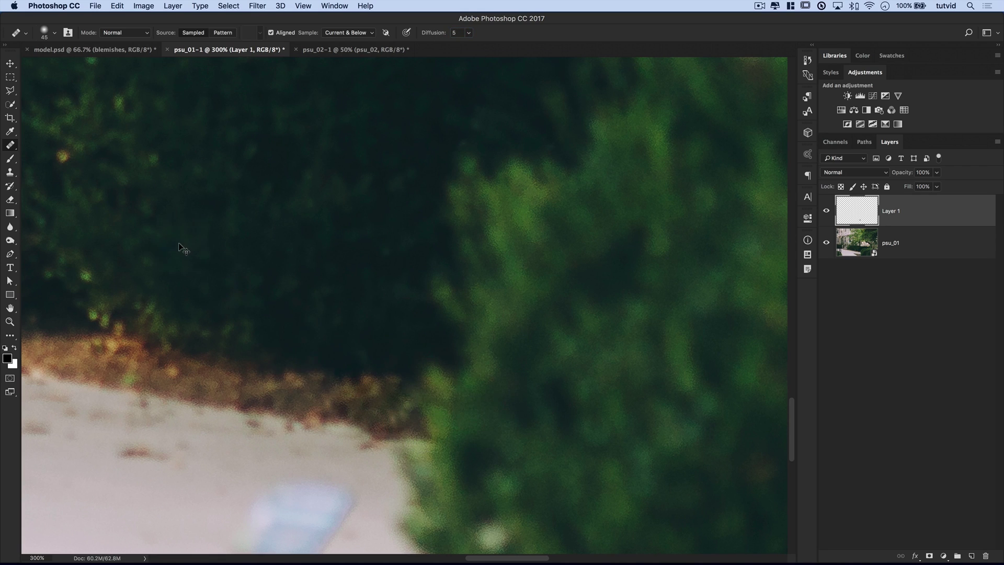
{"action": "key", "text": "super+0"}
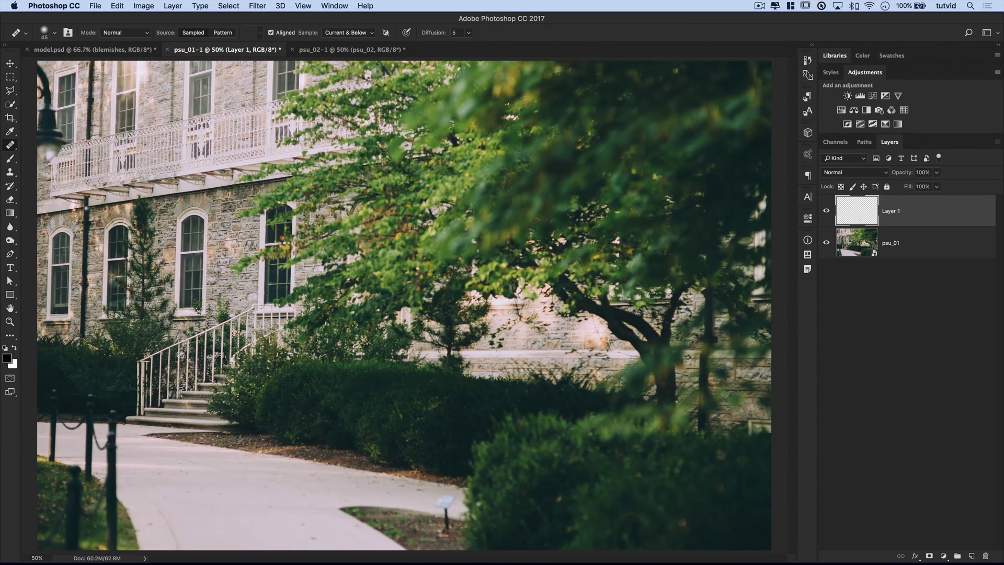
- Switch to model.psd and zoom to 300% on the stray hairs past the right shoulder
{"action": "left_click", "coordinate": [113, 52]}
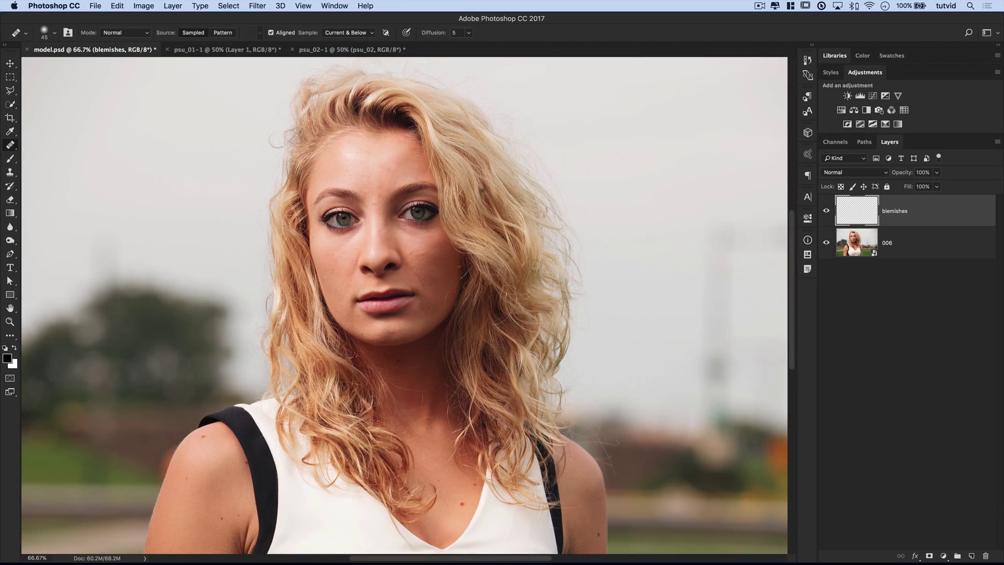
{"action": "key", "text": "z"}
{"action": "left_click", "coordinate": [599, 416]}
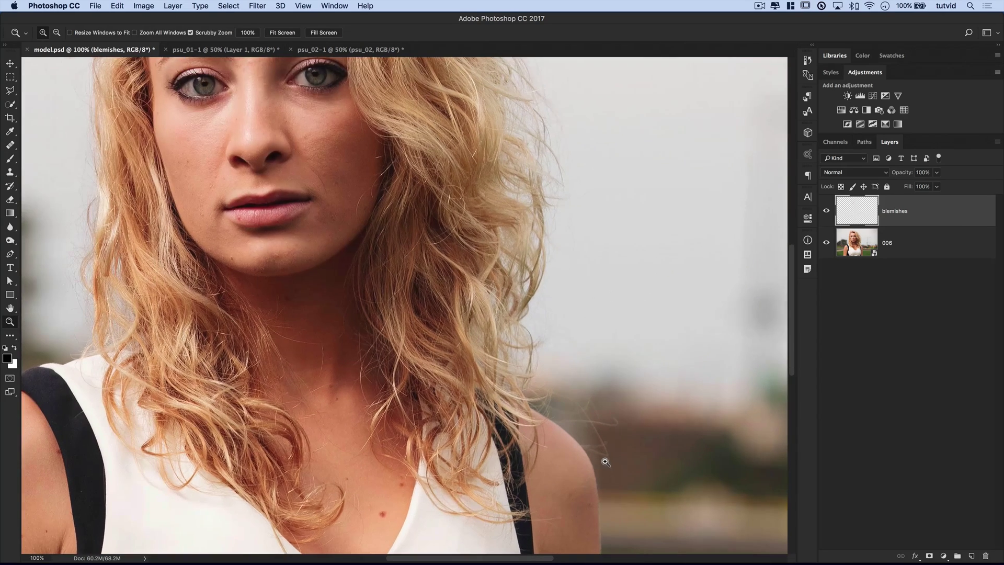
{"action": "left_click", "coordinate": [599, 416]}
{"action": "left_click_drag", "start_coordinate": [599, 416], "coordinate": [297, 322]}
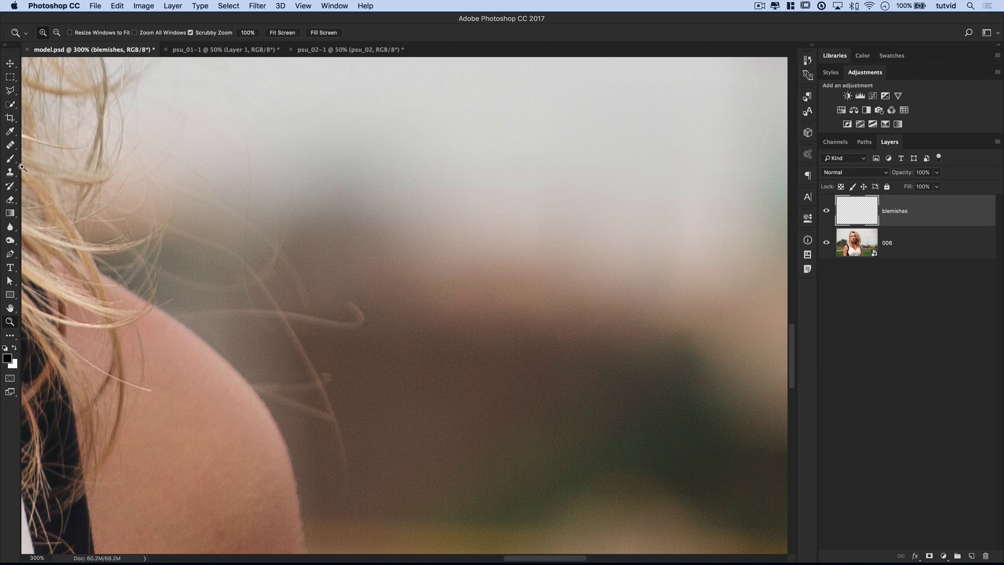
- Choose the Healing Brush and set its blend mode to Replace
{"action": "left_click_drag", "start_coordinate": [12, 148], "coordinate": [42, 152]}
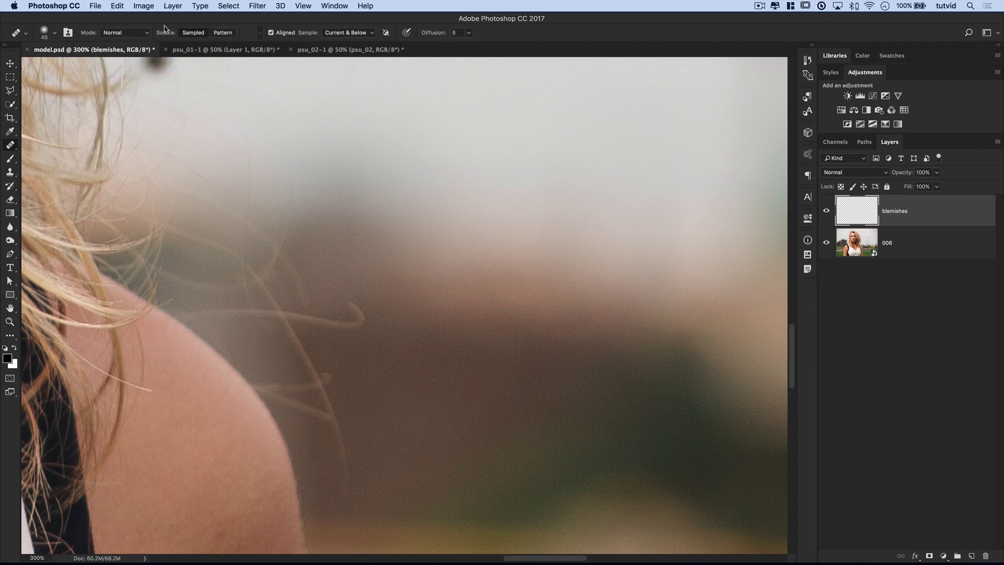
{"action": "left_click", "coordinate": [127, 34]}
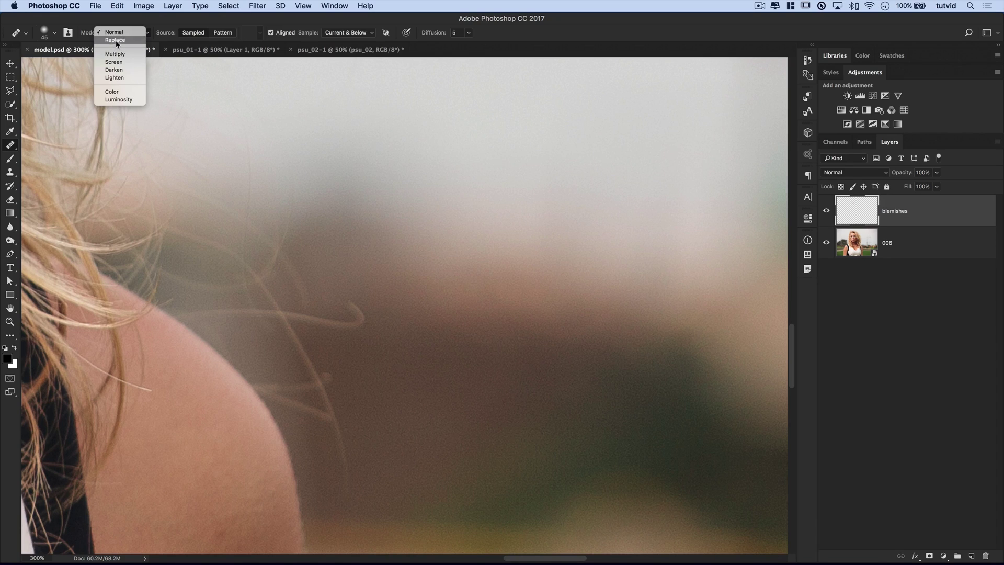
{"action": "left_click", "coordinate": [116, 42]}
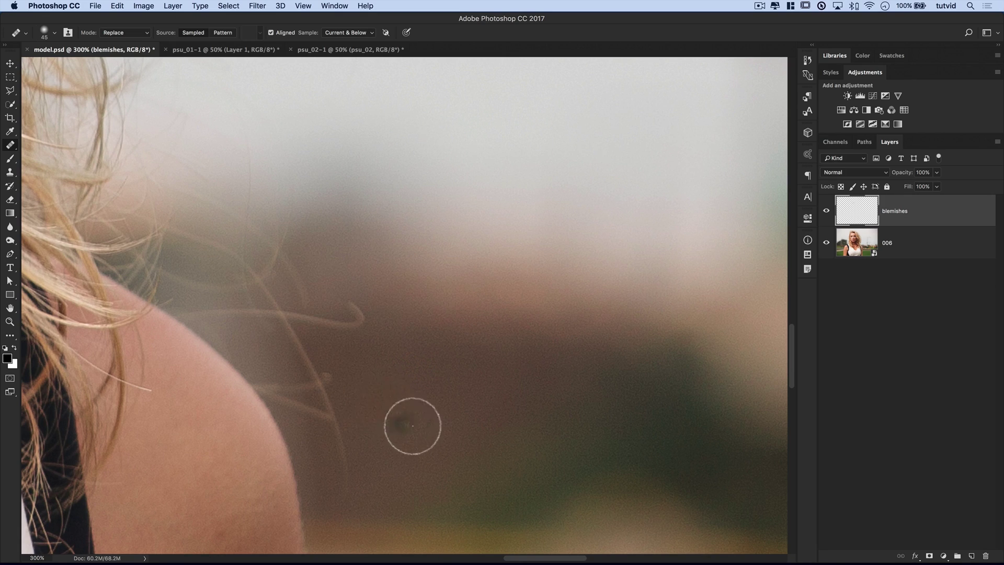
{"action": "left_click", "coordinate": [129, 32]}
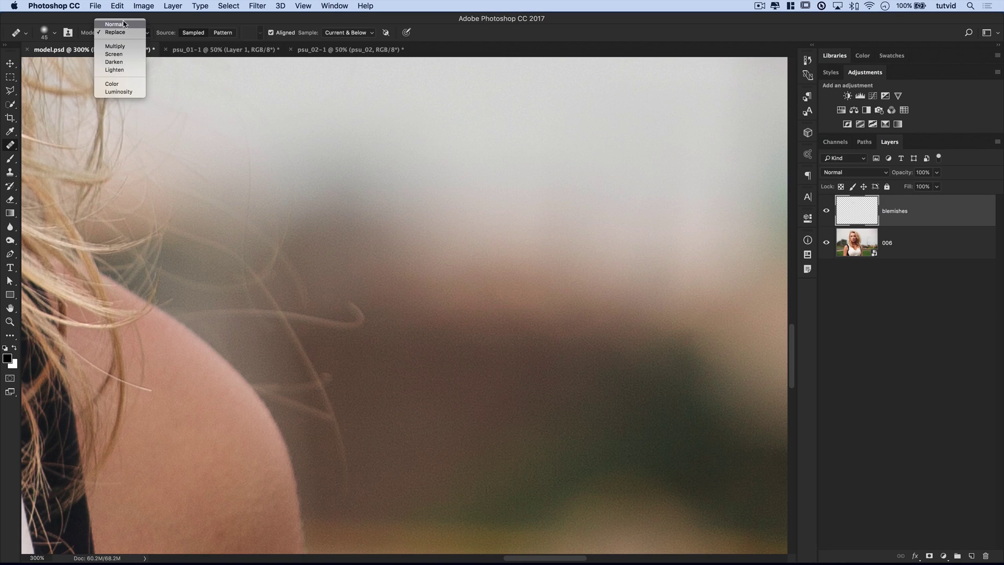
- Keeping Replace mode, sample the background and heal the stray hairs near the shoulder
{"action": "left_click", "coordinate": [124, 33]}
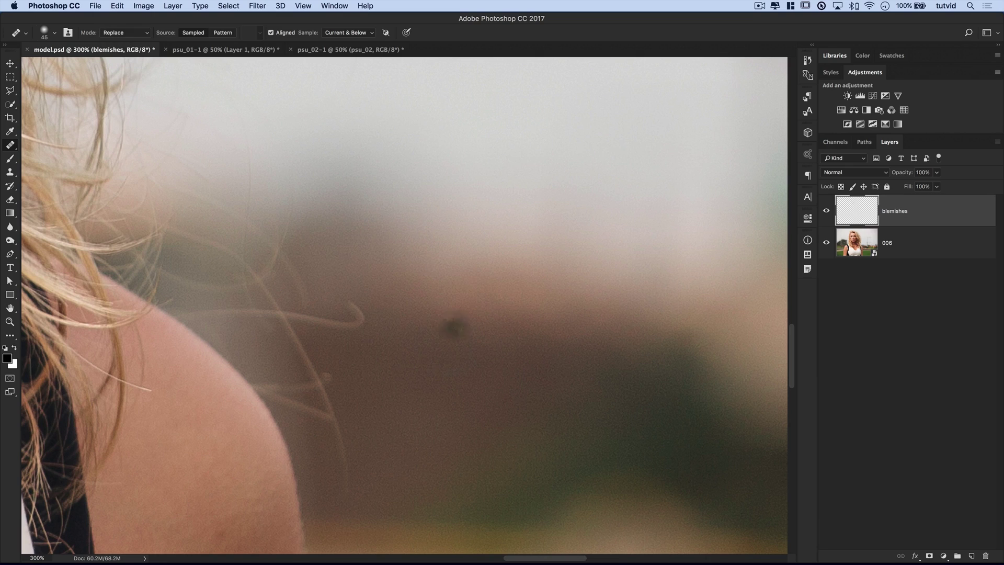
{"action": "left_click", "coordinate": [376, 478], "text": "alt"}
{"action": "mouse_move", "coordinate": [338, 484]}
{"action": "left_mouse_down"}
{"action": "mouse_move", "coordinate": [326, 374]}
{"action": "mouse_move", "coordinate": [324, 400]}
{"action": "mouse_move", "coordinate": [299, 337]}
{"action": "left_mouse_up"}
{"action": "left_click", "coordinate": [335, 434], "text": "alt"}
{"action": "mouse_move", "coordinate": [287, 399]}
{"action": "left_mouse_down"}
{"action": "mouse_move", "coordinate": [269, 385]}
{"action": "mouse_move", "coordinate": [285, 387]}
{"action": "left_mouse_up"}
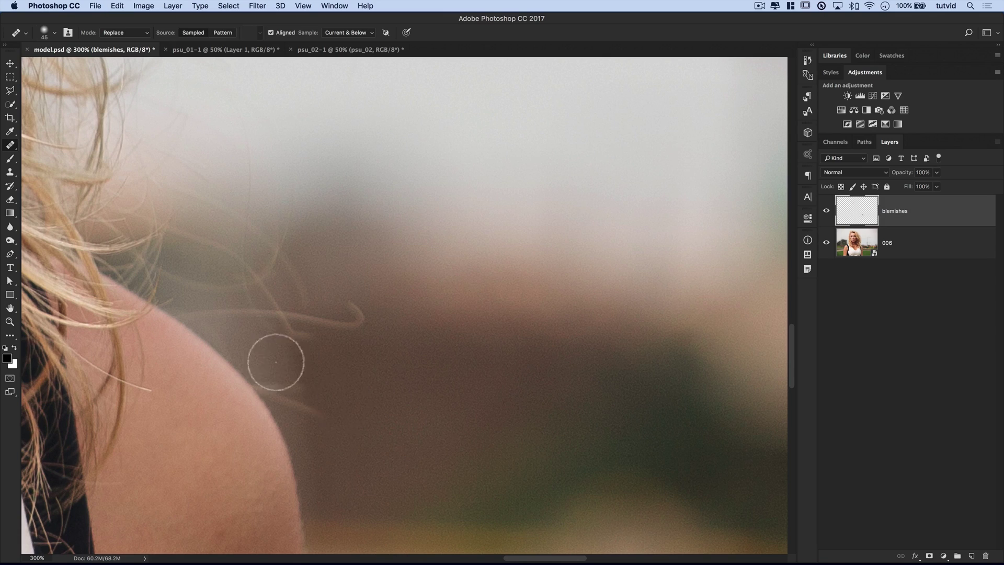
{"action": "mouse_move", "coordinate": [253, 356]}
{"action": "left_mouse_down"}
{"action": "mouse_move", "coordinate": [258, 381]}
{"action": "mouse_move", "coordinate": [294, 399]}
{"action": "left_mouse_up"}
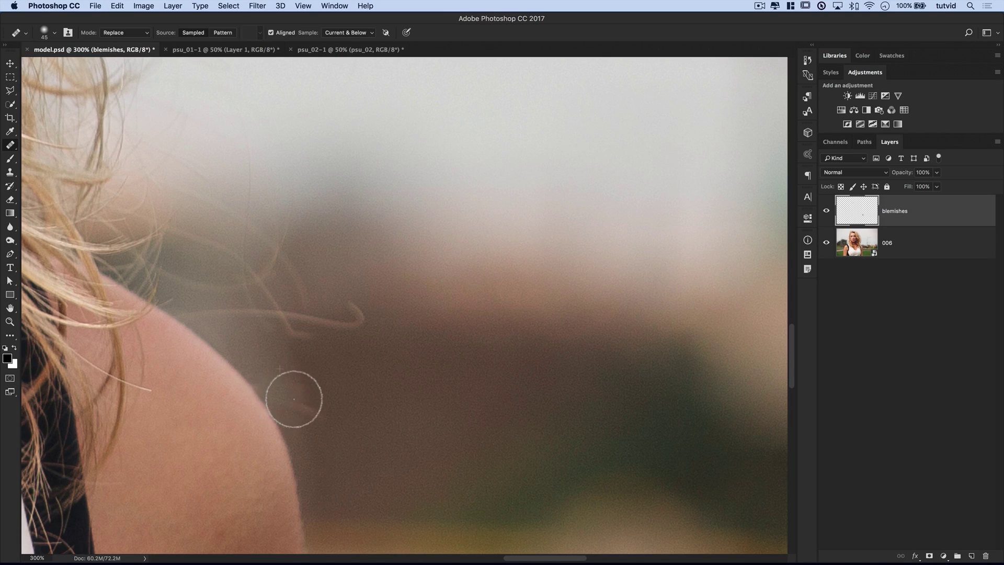
- Paint out the curled hair strand from background sources, undoing and redoing one attempt
{"action": "left_click", "coordinate": [360, 423], "text": "alt"}
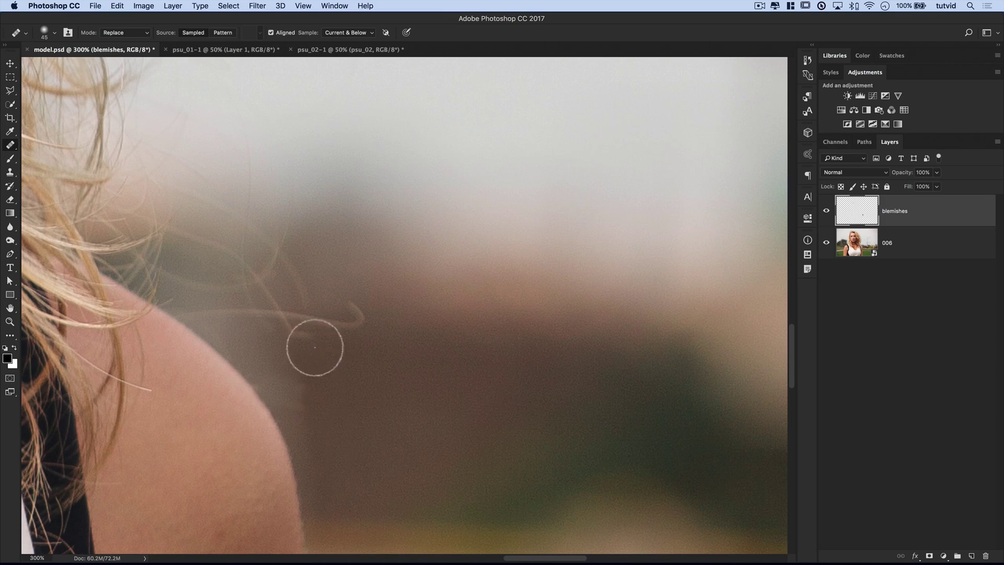
{"action": "mouse_move", "coordinate": [314, 347]}
{"action": "left_mouse_down"}
{"action": "mouse_move", "coordinate": [283, 312]}
{"action": "mouse_move", "coordinate": [329, 291]}
{"action": "mouse_move", "coordinate": [360, 307]}
{"action": "mouse_move", "coordinate": [328, 288]}
{"action": "left_mouse_up"}
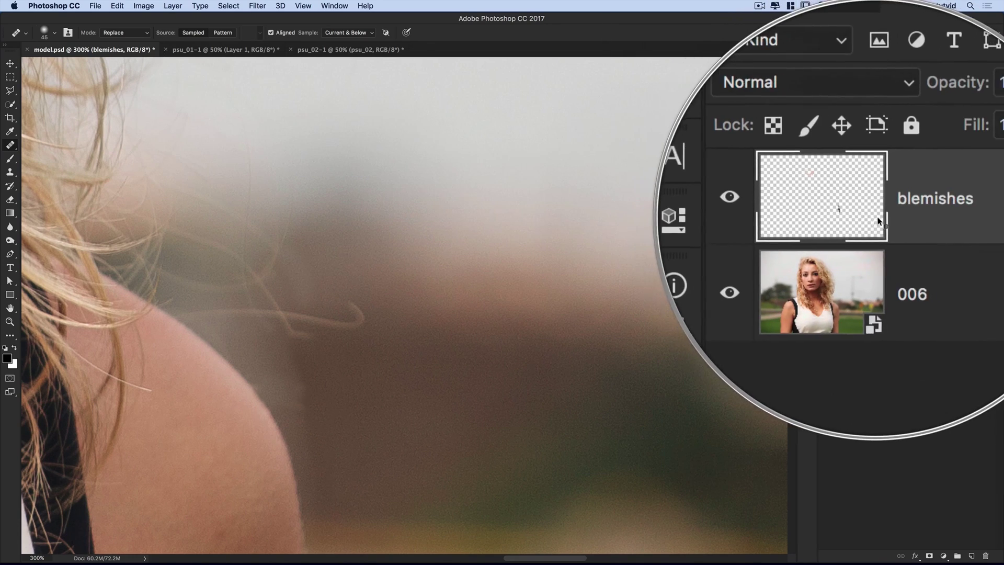
{"action": "left_click", "coordinate": [301, 287], "text": "alt"}
{"action": "mouse_move", "coordinate": [298, 313]}
{"action": "left_mouse_down"}
{"action": "mouse_move", "coordinate": [334, 318]}
{"action": "mouse_move", "coordinate": [343, 294]}
{"action": "left_mouse_up"}
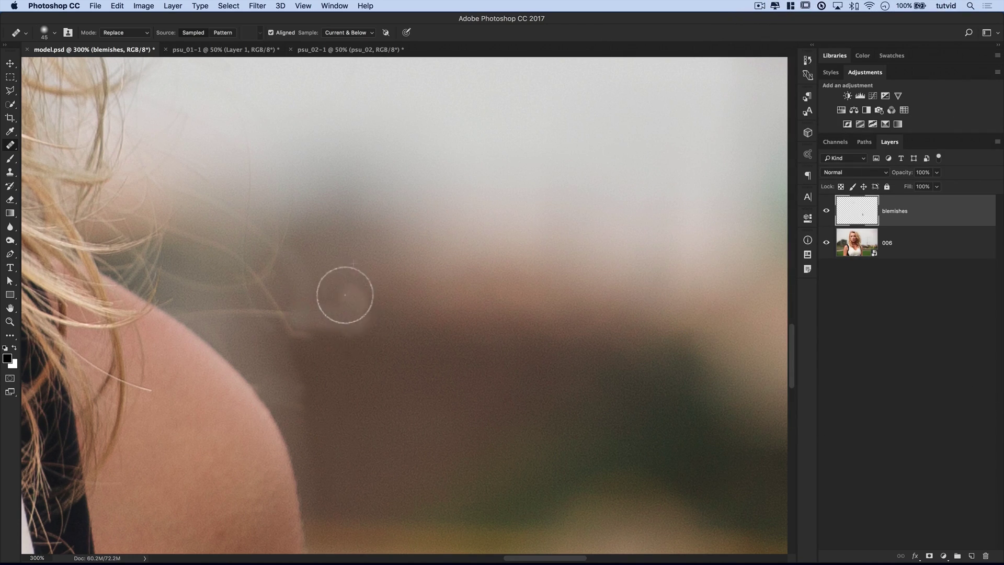
{"action": "key", "text": "super+z"}
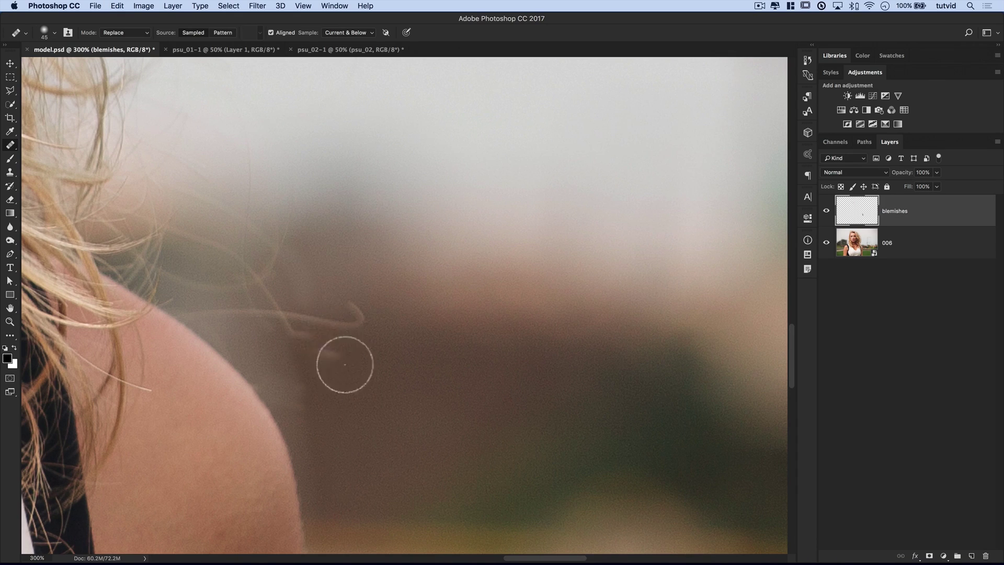
{"action": "left_click", "coordinate": [326, 363], "text": "alt"}
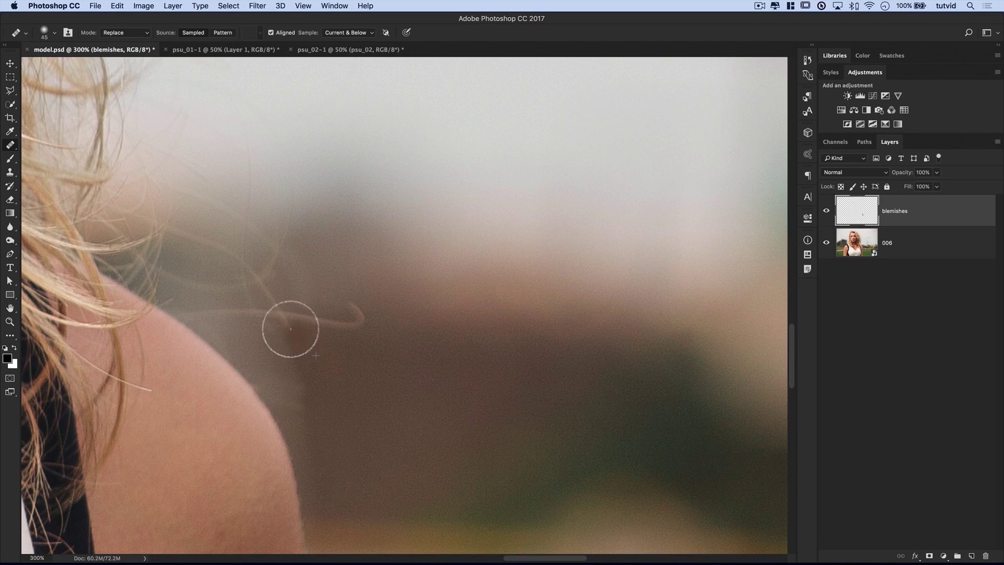
{"action": "mouse_move", "coordinate": [291, 328]}
{"action": "left_mouse_down"}
{"action": "mouse_move", "coordinate": [359, 308]}
{"action": "mouse_move", "coordinate": [353, 338]}
{"action": "mouse_move", "coordinate": [333, 328]}
{"action": "mouse_move", "coordinate": [320, 350]}
{"action": "mouse_move", "coordinate": [370, 327]}
{"action": "mouse_move", "coordinate": [373, 343]}
{"action": "mouse_move", "coordinate": [304, 336]}
{"action": "mouse_move", "coordinate": [357, 313]}
{"action": "mouse_move", "coordinate": [319, 381]}
{"action": "left_mouse_up"}
- Switch the healing blend mode back to Normal and heal the dark smudge along the shoulder
{"action": "left_click", "coordinate": [126, 32]}
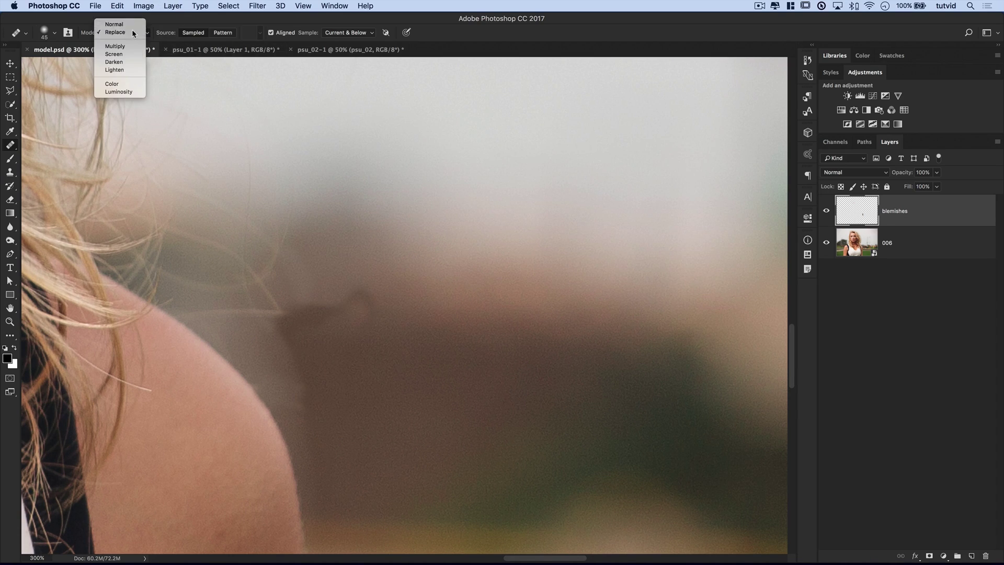
{"action": "left_click", "coordinate": [131, 30]}
{"action": "left_click", "coordinate": [363, 358], "text": "alt"}
{"action": "left_click_drag", "start_coordinate": [300, 307], "coordinate": [305, 304]}
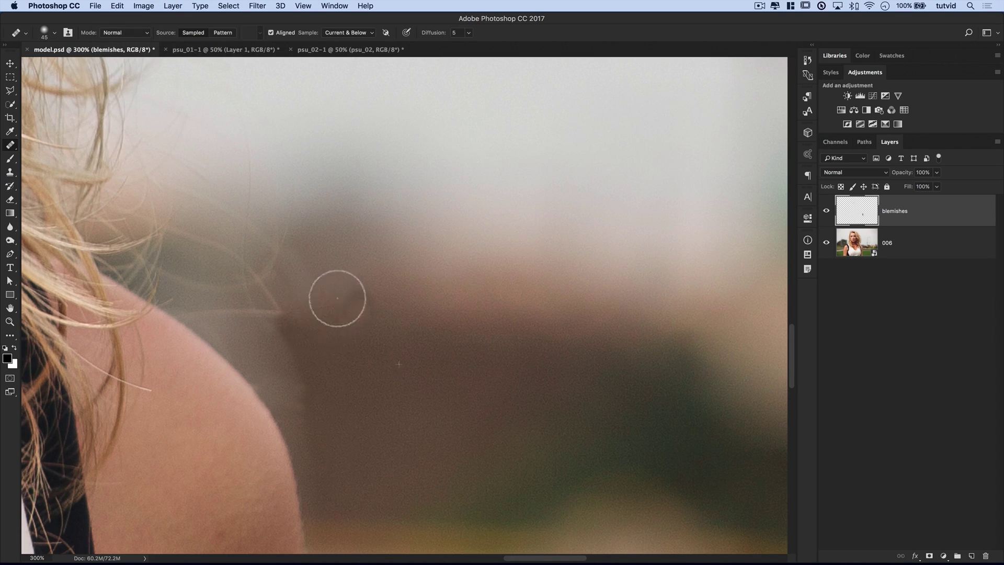
{"action": "left_click", "coordinate": [316, 345], "text": "alt"}
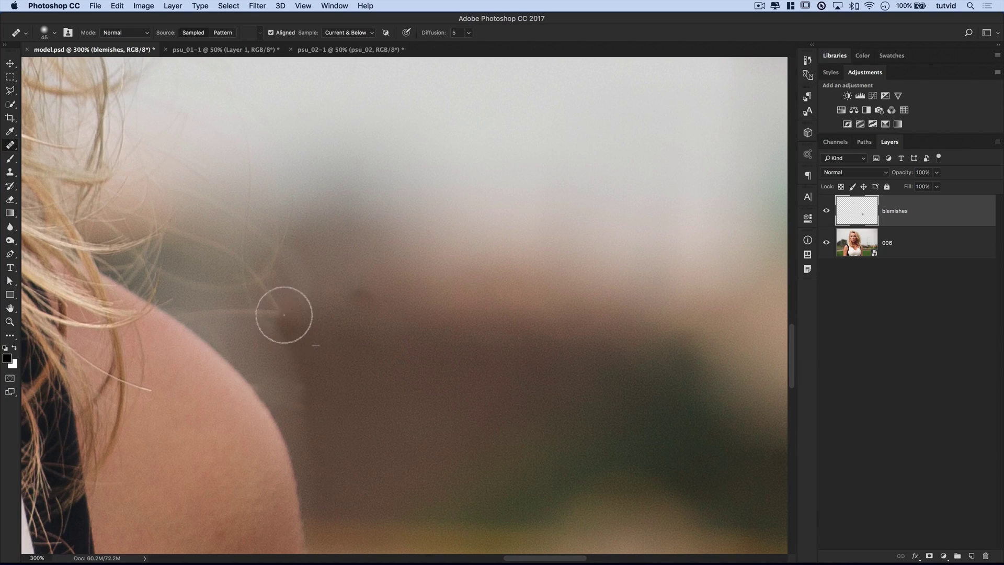
{"action": "left_click", "coordinate": [284, 315]}
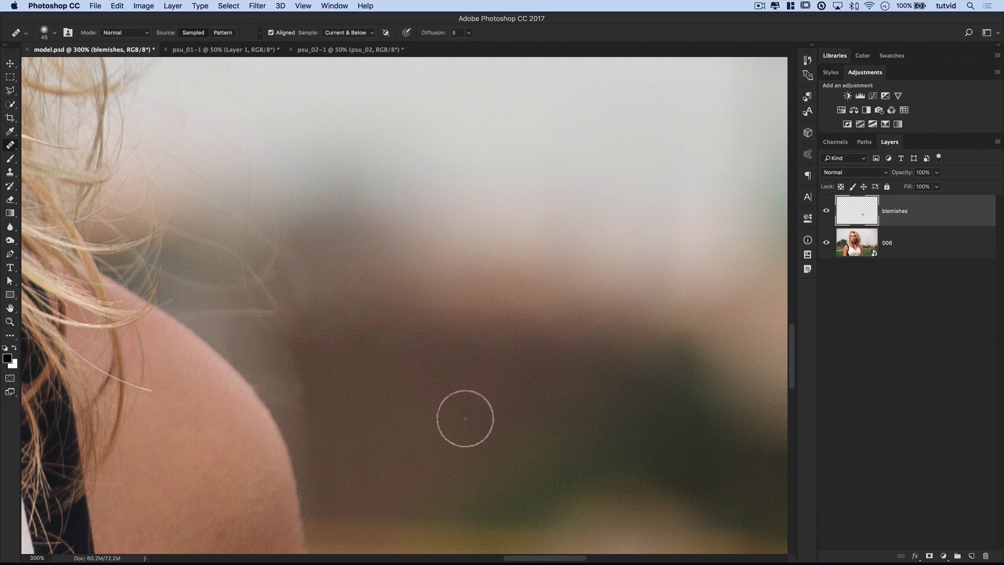
{"action": "mouse_move", "coordinate": [320, 352]}
{"action": "left_mouse_down"}
{"action": "mouse_move", "coordinate": [298, 341]}
{"action": "mouse_move", "coordinate": [307, 406]}
{"action": "mouse_move", "coordinate": [319, 338]}
{"action": "mouse_move", "coordinate": [433, 347]}
{"action": "left_mouse_up"}
- Zoom to 100% and pan over the face, hair and shoulder to check the retouching
{"action": "key", "text": "super+1"}
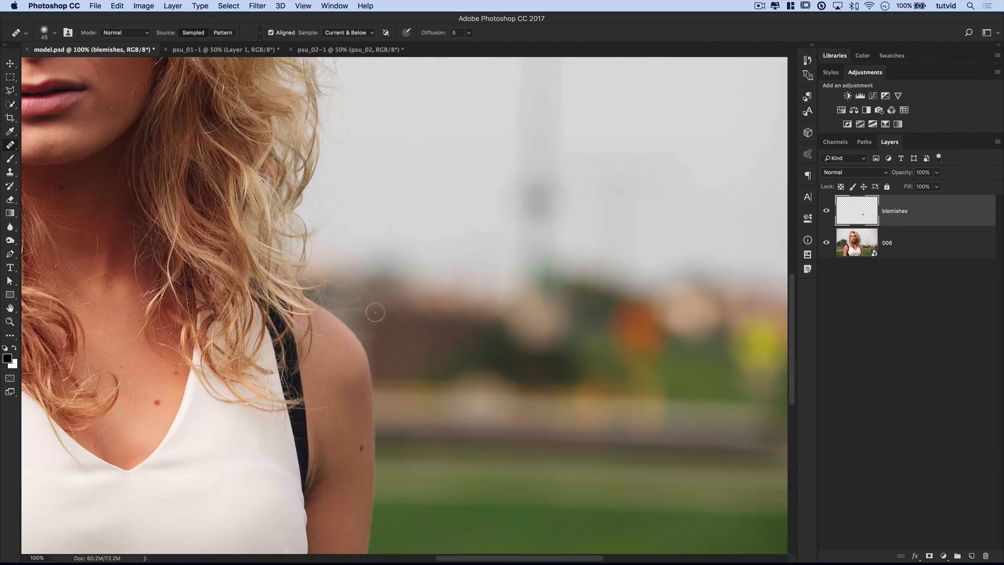
{"action": "left_click_drag", "start_coordinate": [366, 291], "coordinate": [399, 331]}
{"action": "left_click_drag", "start_coordinate": [354, 217], "coordinate": [427, 412]}
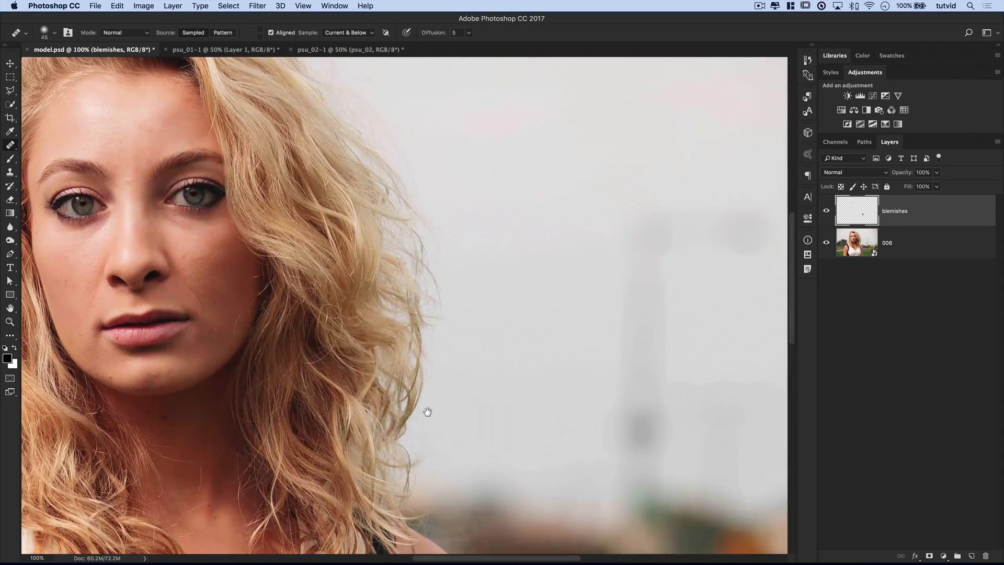
{"action": "left_click_drag", "start_coordinate": [304, 165], "coordinate": [450, 346]}
{"action": "left_click_drag", "start_coordinate": [431, 249], "coordinate": [278, 164]}
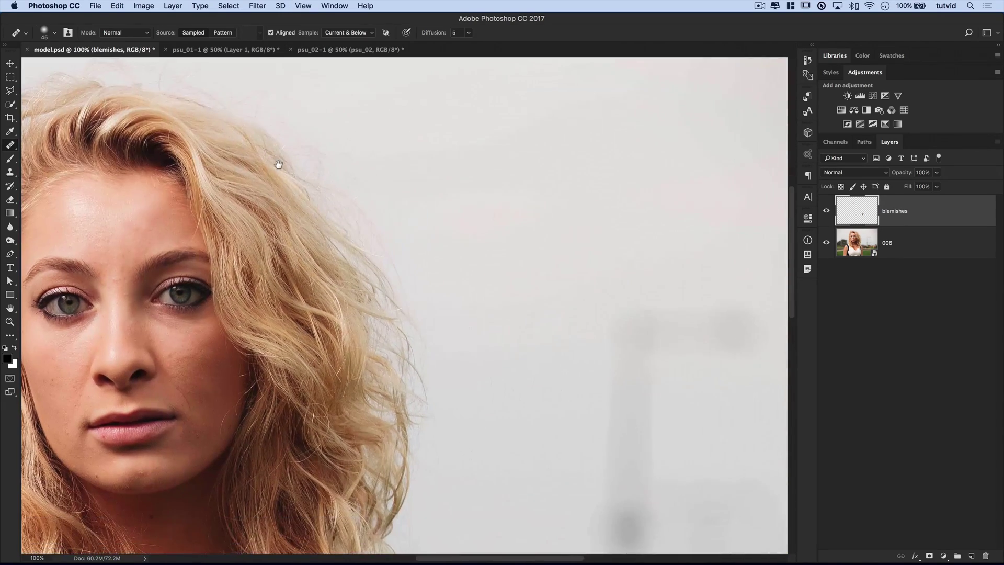
{"action": "left_click_drag", "start_coordinate": [380, 334], "coordinate": [264, 108]}
{"action": "left_click_drag", "start_coordinate": [365, 287], "coordinate": [368, 221]}
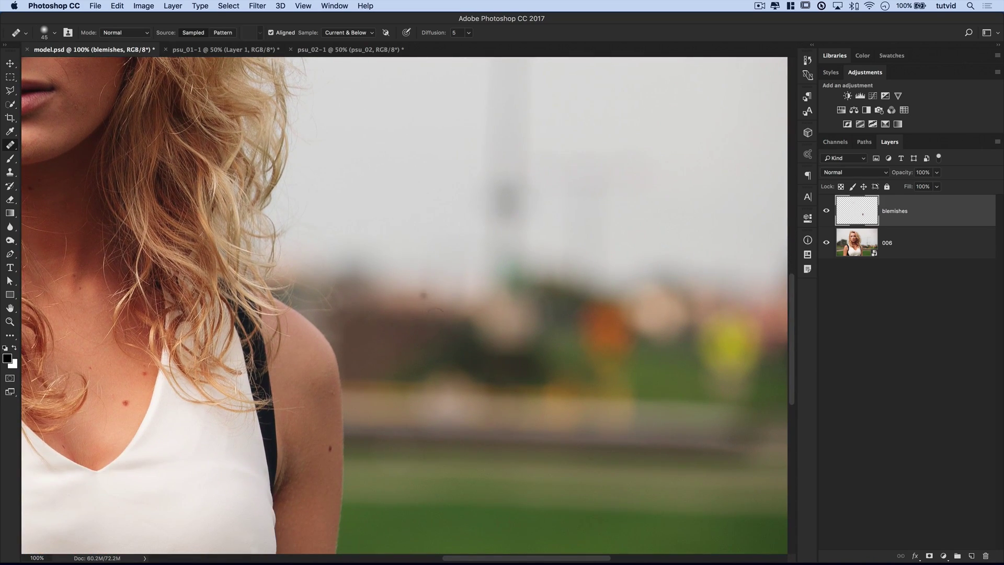
- Switch to the psu_01-1 building photo and zoom to 400% on the arched window
{"action": "left_click", "coordinate": [236, 52]}
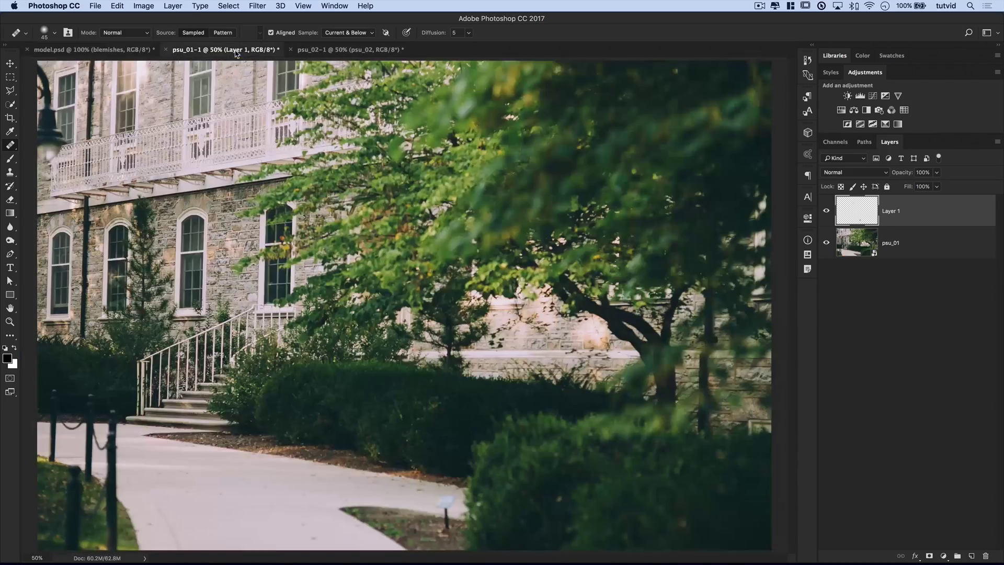
{"action": "key", "text": "z"}
{"action": "left_click_drag", "start_coordinate": [189, 220], "coordinate": [385, 240]}
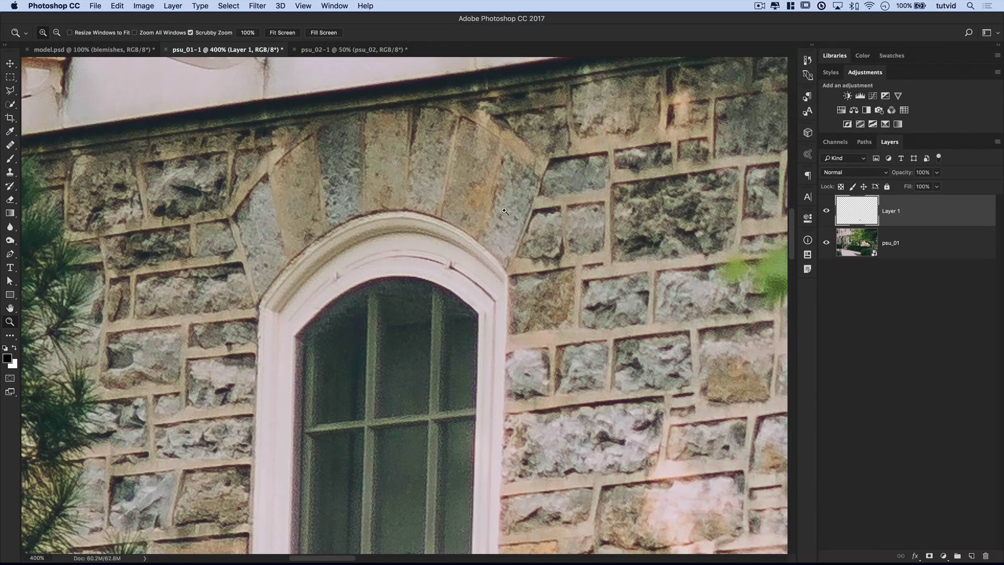
- Open the Clone Source panel, move it aside, and sample the arch stones with the Healing Brush
{"action": "left_click", "coordinate": [333, 6]}
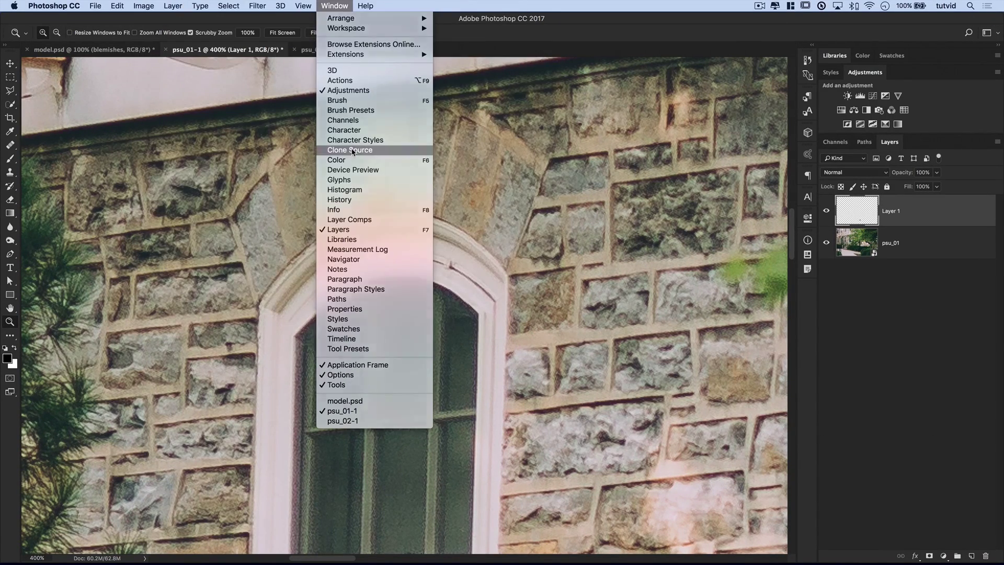
{"action": "left_click", "coordinate": [353, 151]}
{"action": "left_click_drag", "start_coordinate": [400, 131], "coordinate": [169, 132]}
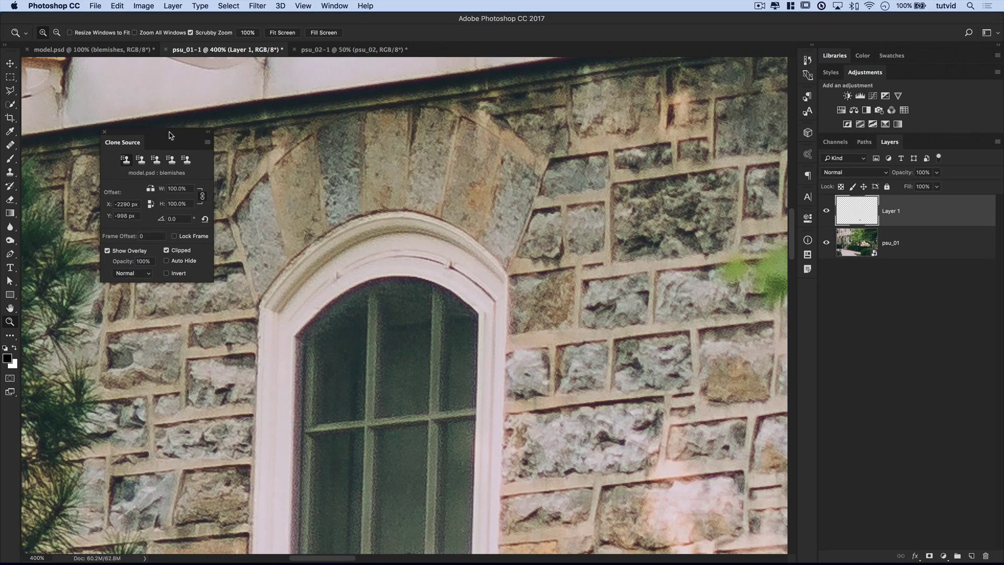
{"action": "left_click", "coordinate": [11, 146]}
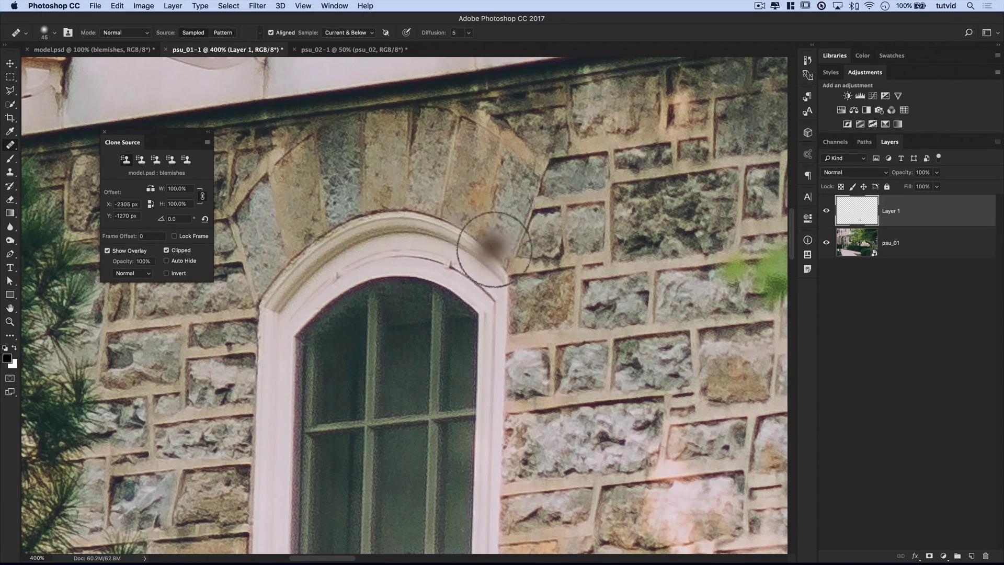
{"action": "left_click", "coordinate": [438, 218], "text": "alt"}
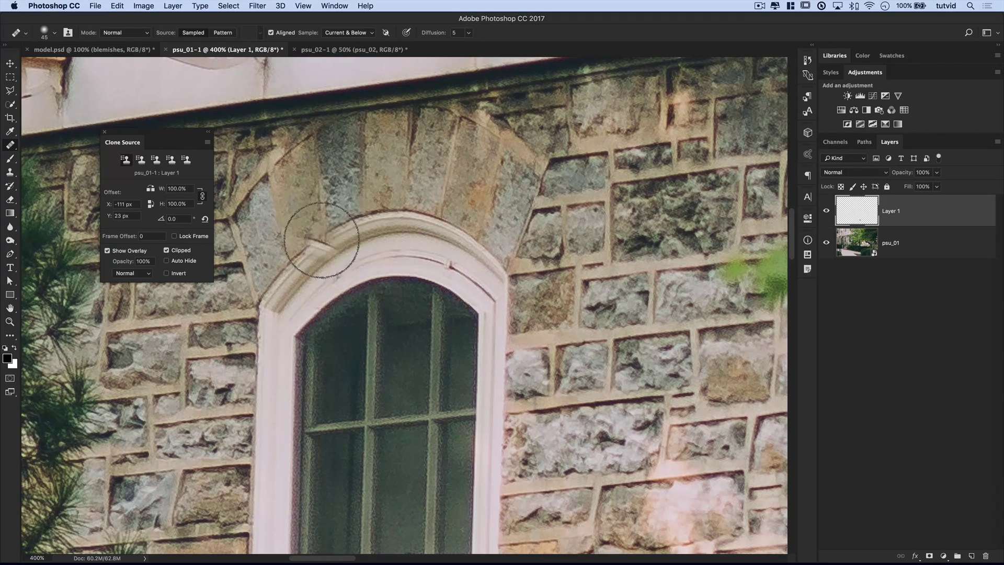
- Rotate the clone source to -60° and try a stroke on the arch top, then undo it
{"action": "left_click", "coordinate": [164, 218]}
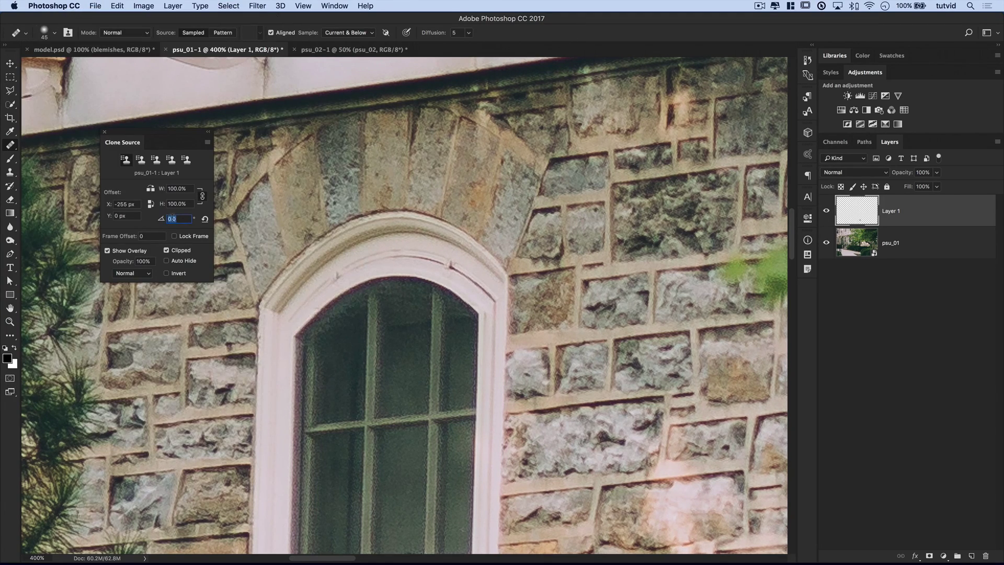
{"action": "type", "text": "-50"}
{"action": "key", "text": "Tab"}
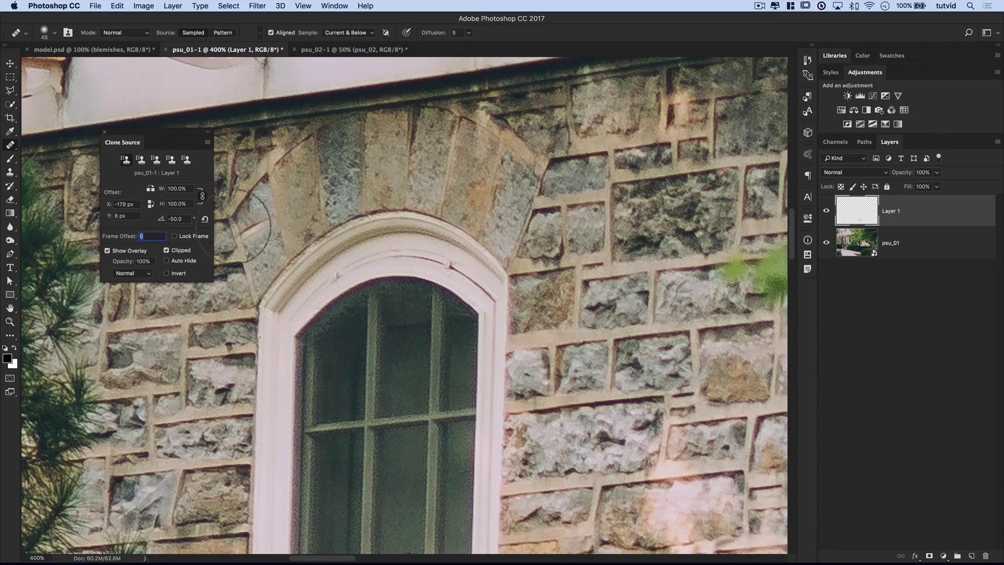
{"action": "left_click", "coordinate": [177, 219]}
{"action": "type", "text": "-60"}
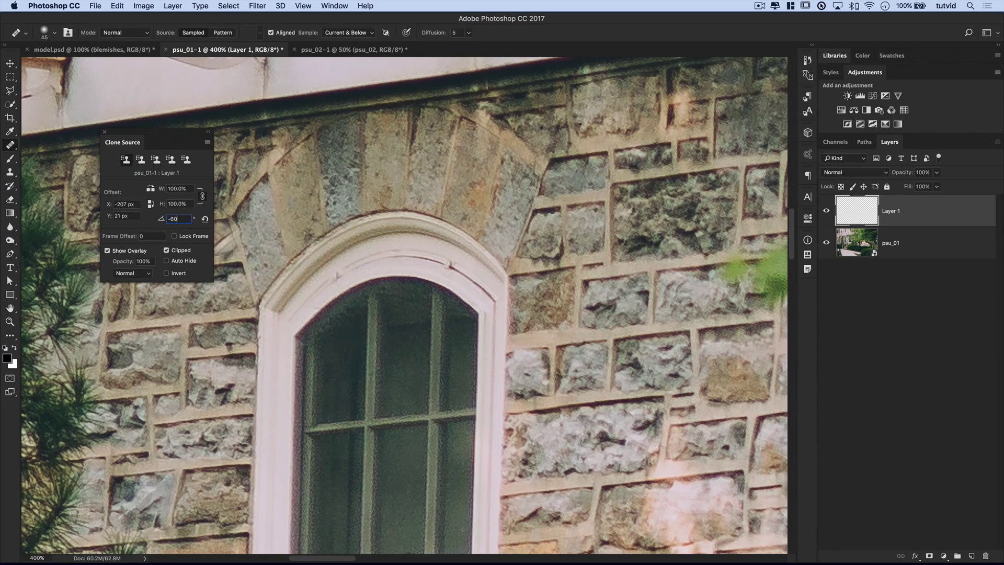
{"action": "key", "text": "Tab"}
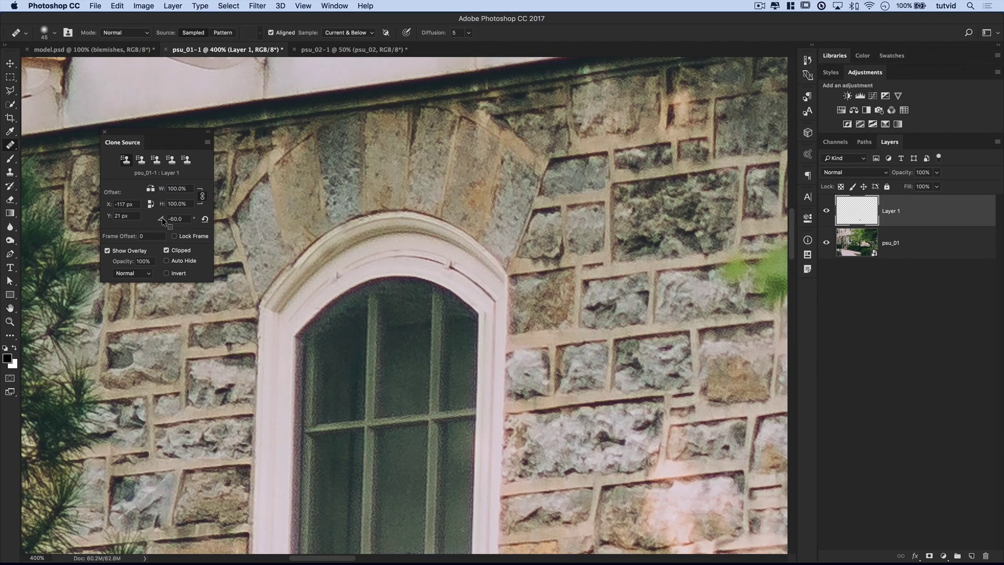
{"action": "left_click", "coordinate": [413, 222]}
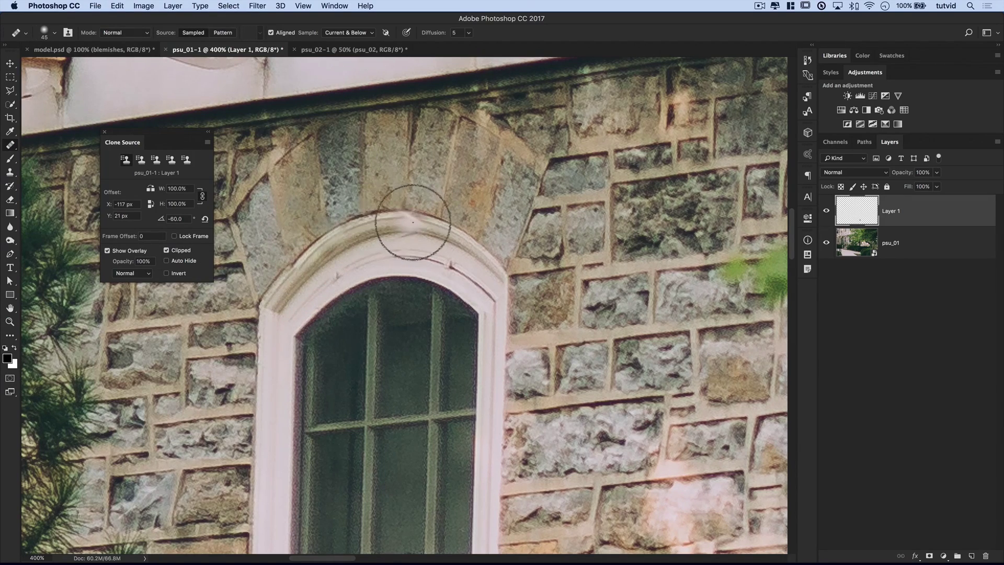
{"action": "key", "text": "super+z"}
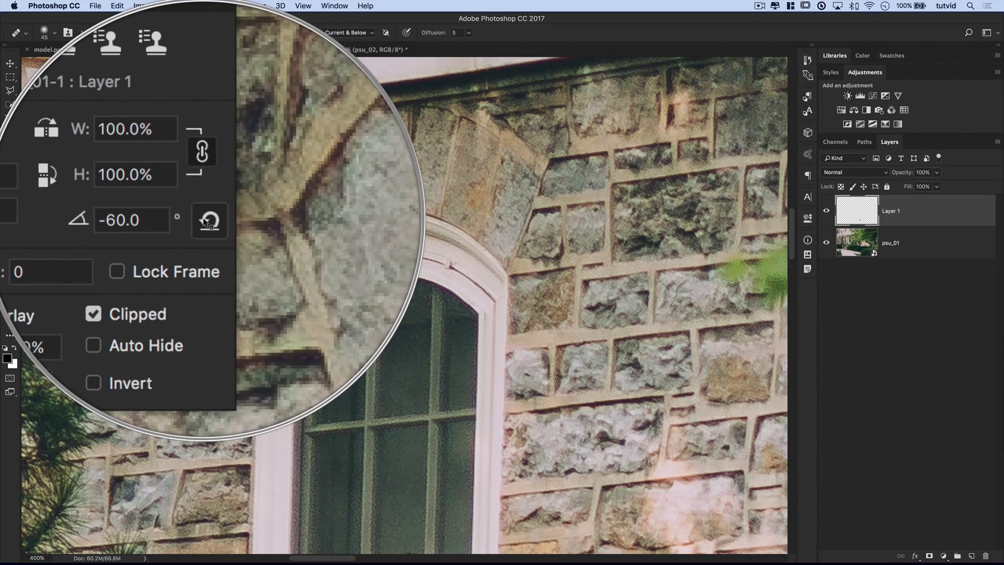
- Reset the clone source rotation to 0°, close the panel, and fit the photo on screen with Move selected
{"action": "left_click", "coordinate": [204, 220]}
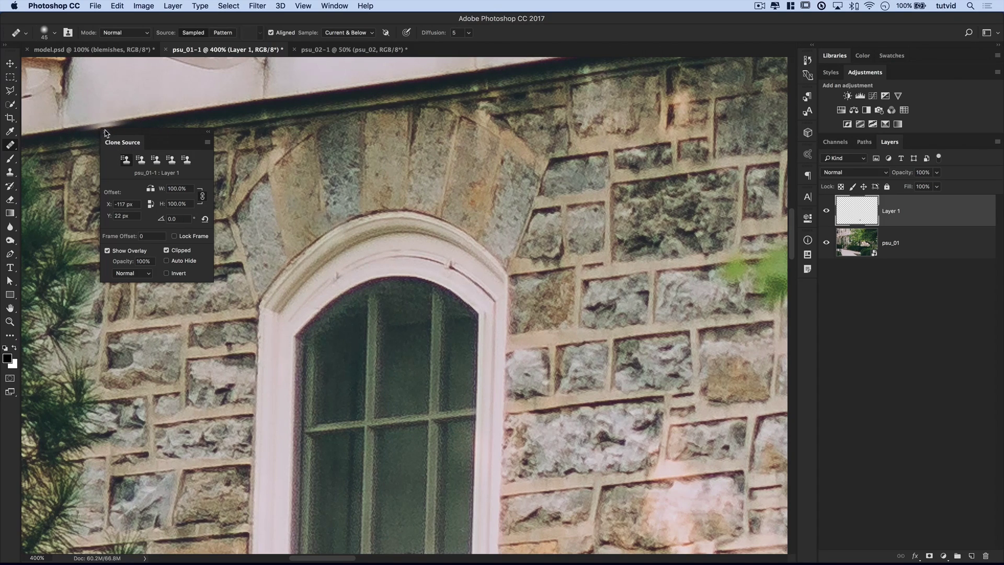
{"action": "left_click", "coordinate": [105, 132]}
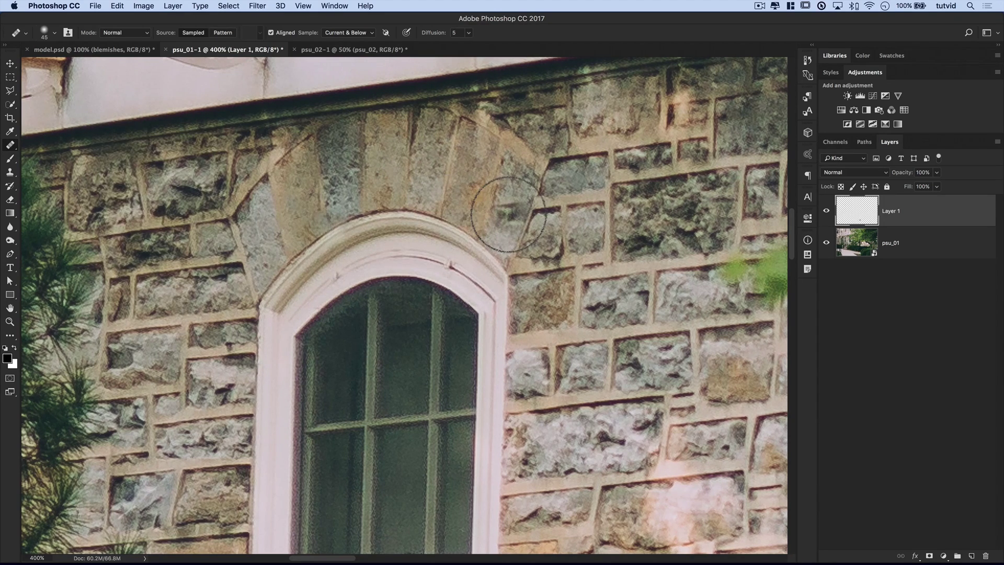
{"action": "key", "text": "v"}
{"action": "key", "text": "super+0"}
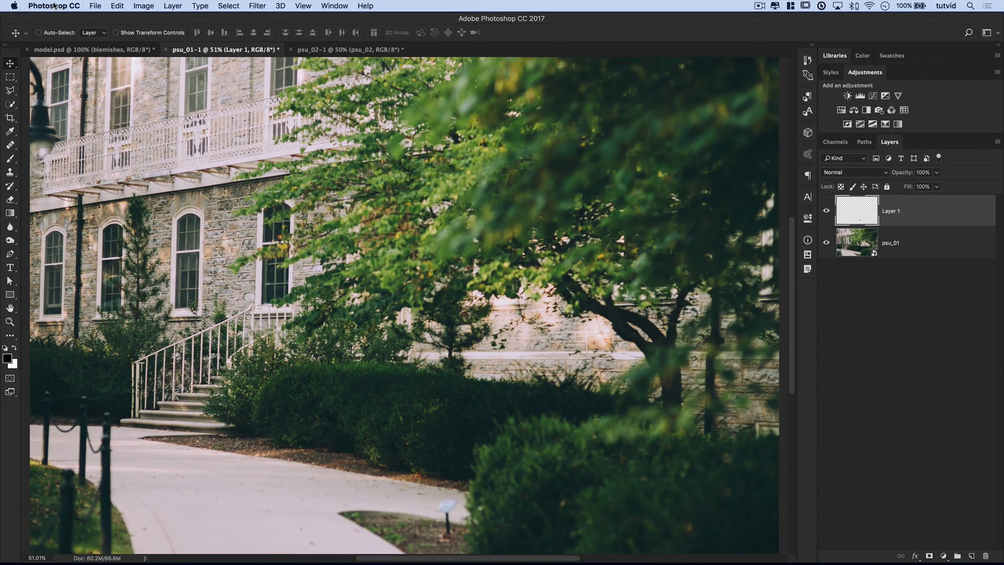
{"action": "left_click", "coordinate": [54, 6]}
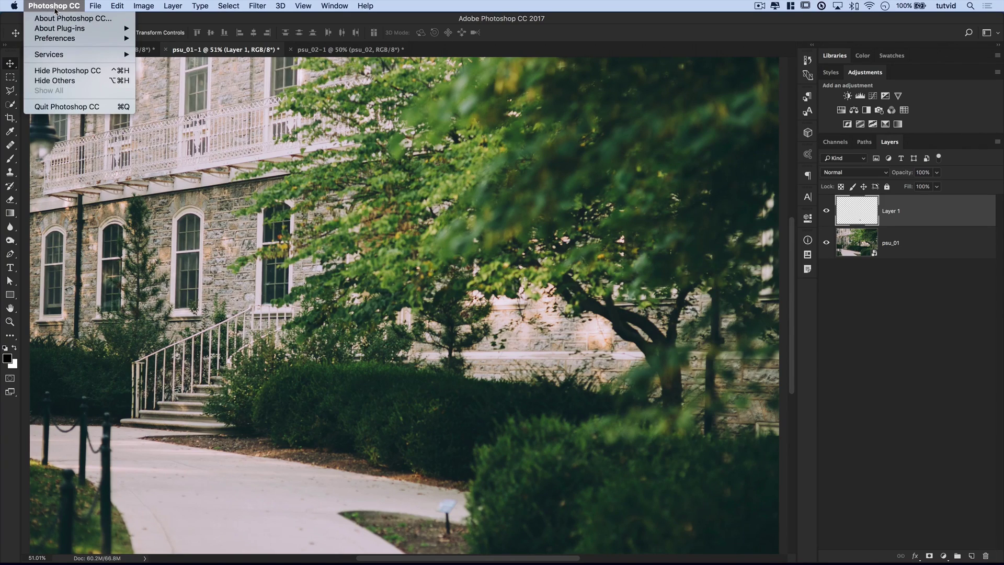
{"action": "mouse_move", "coordinate": [66, 37]}
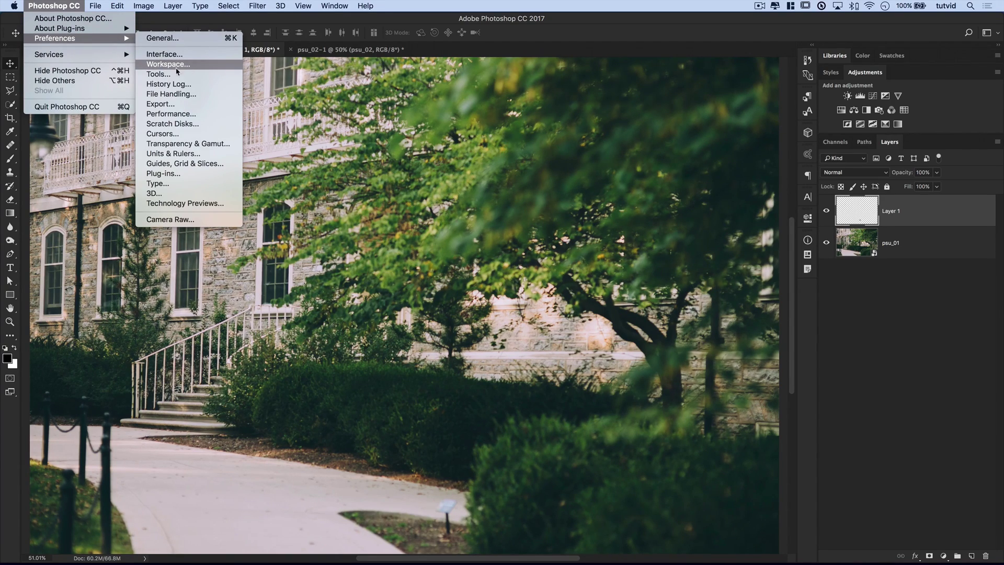
{"action": "mouse_move", "coordinate": [117, 7]}
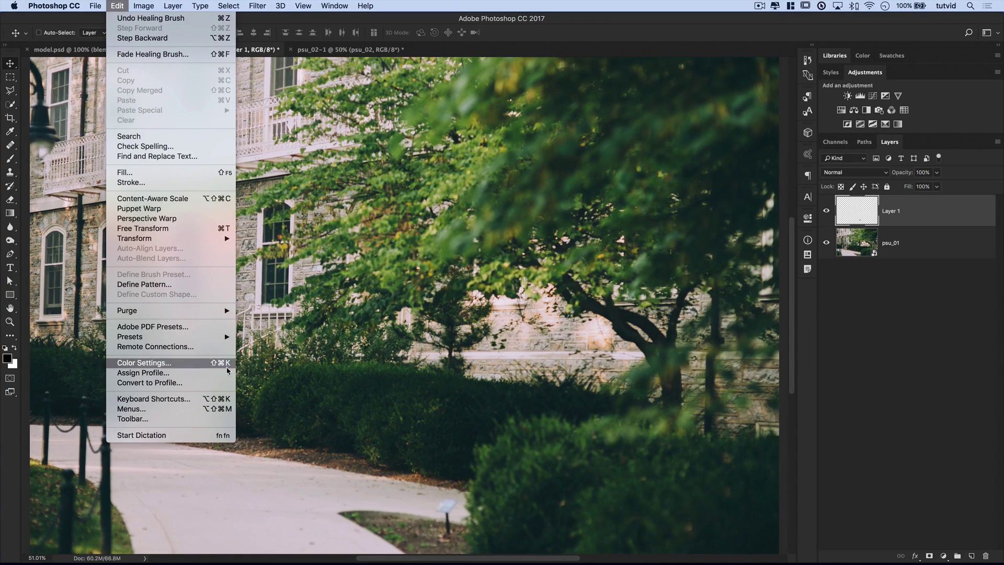
{"action": "mouse_move", "coordinate": [26, 2]}
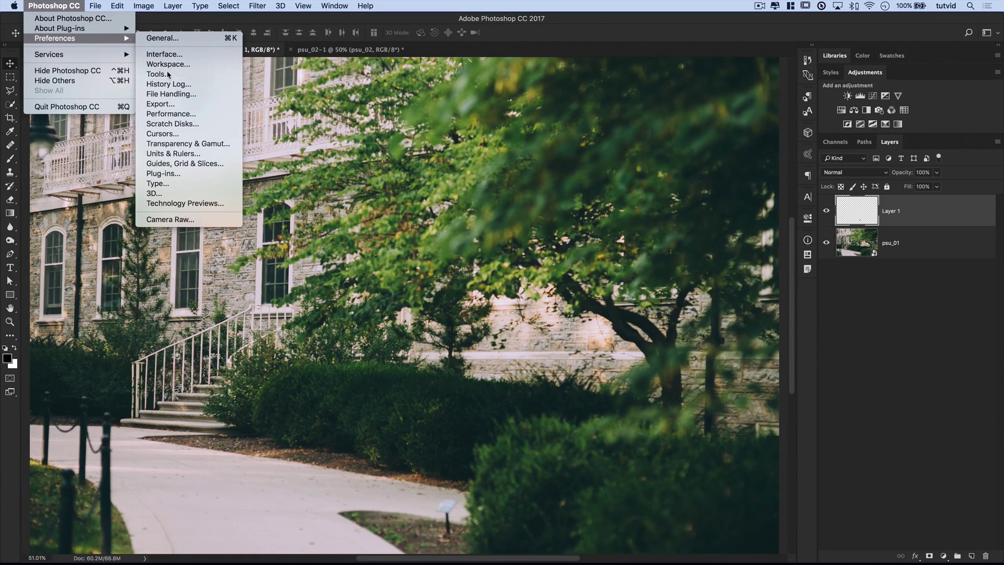
{"action": "left_click", "coordinate": [159, 73]}
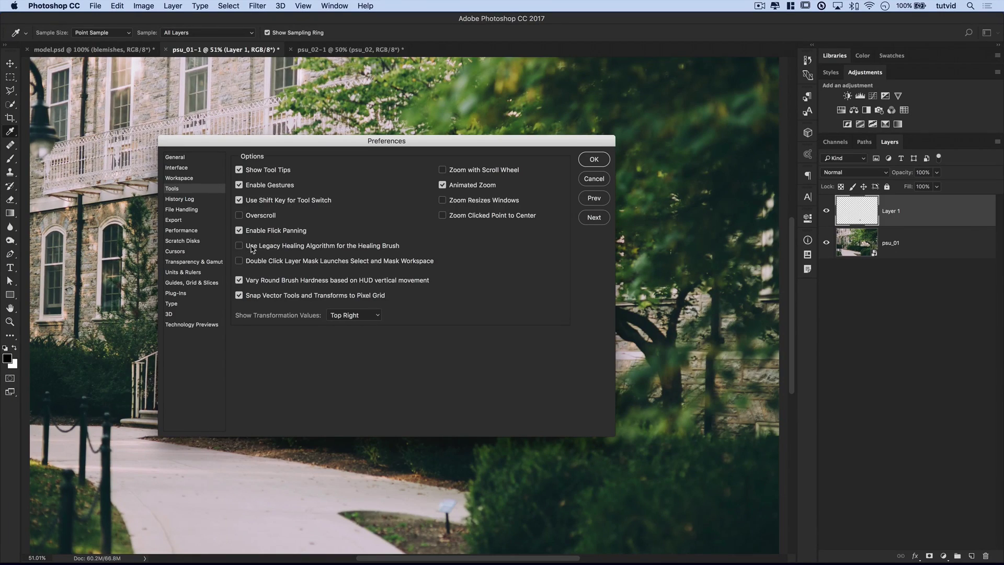
{"action": "left_click", "coordinate": [594, 178]}
{"action": "key", "text": "v"}
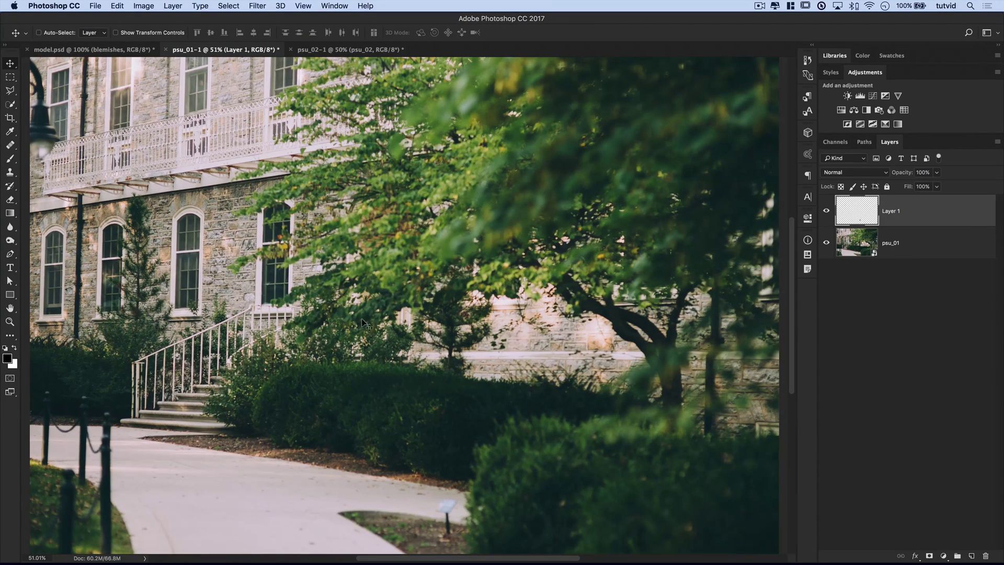